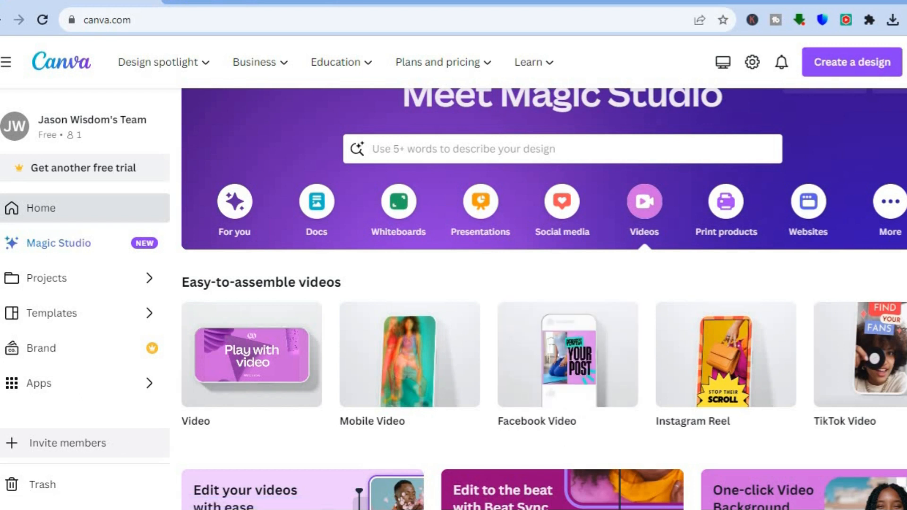
# Step: Search the template library for the recent query "email marketing"
pyautogui.scroll(-1, 847, 189)
pyautogui.scroll(2, 847, 189)
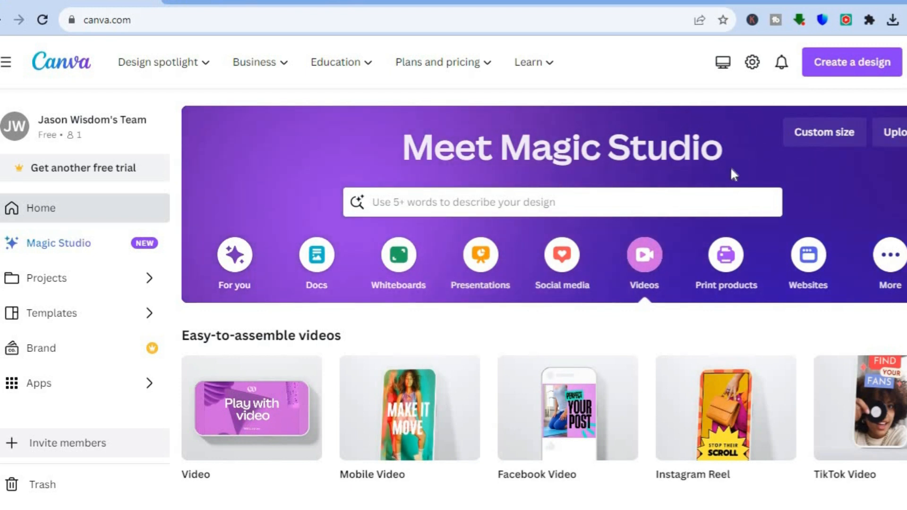
pyautogui.click(448, 203)
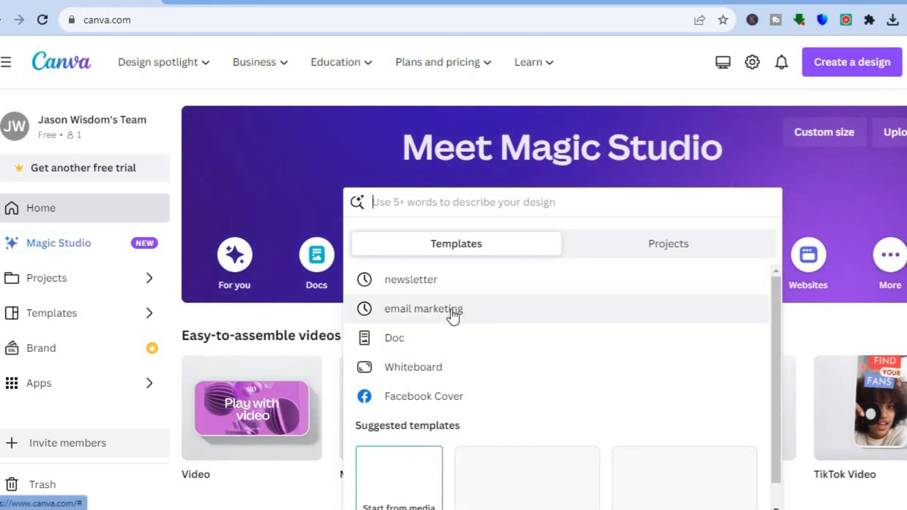
pyautogui.click(452, 309)
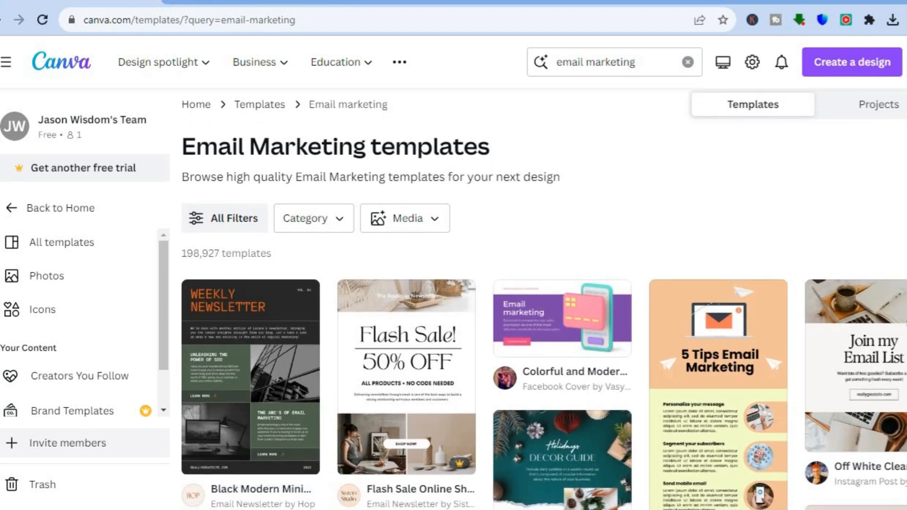
# Step: Browse the Email Marketing templates to compare the available newsletter designs
pyautogui.scroll(-2, 543, 298)
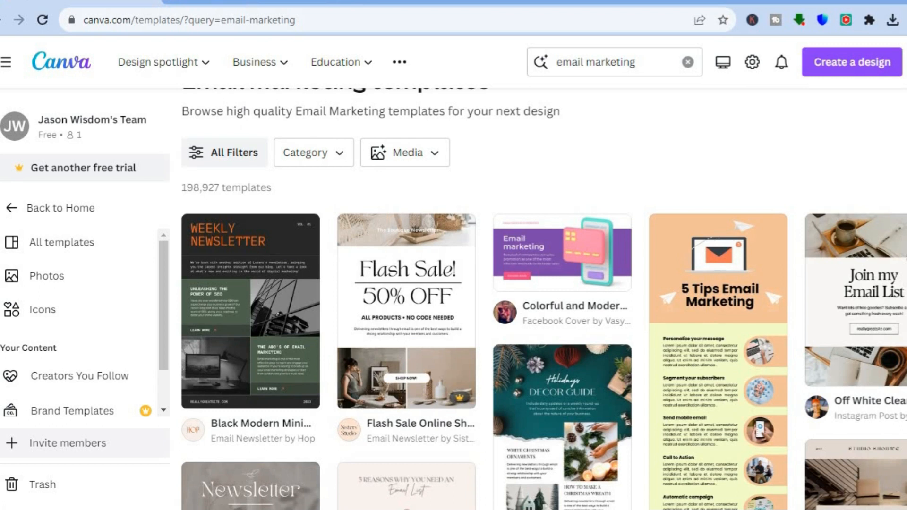
pyautogui.scroll(-2, 543, 298)
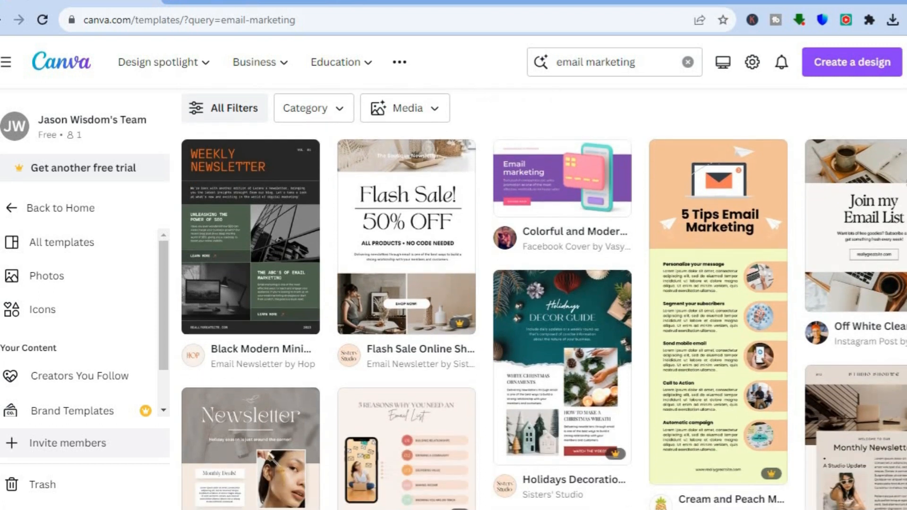
pyautogui.scroll(-1, 543, 297)
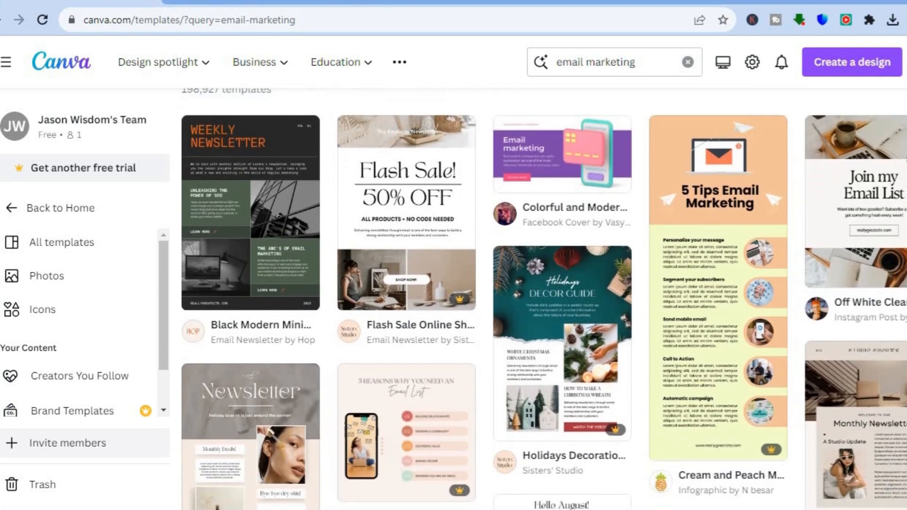
pyautogui.scroll(-2, 543, 297)
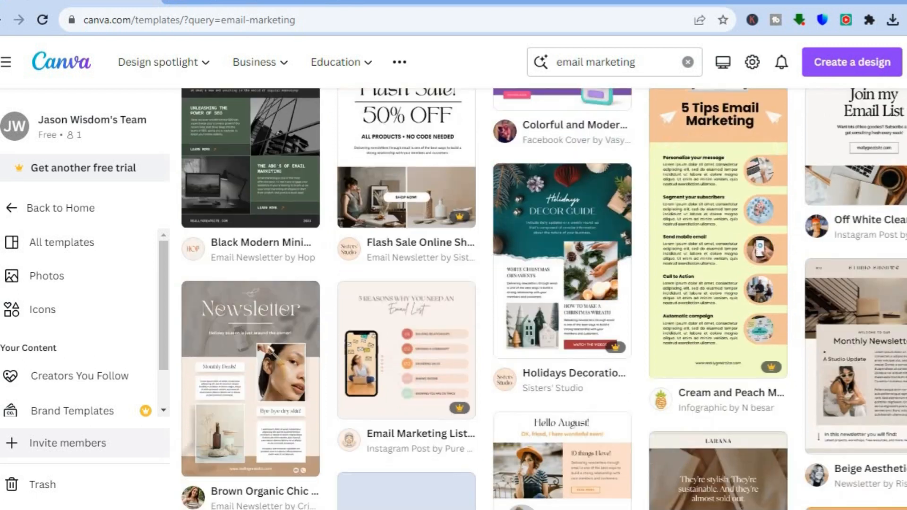
pyautogui.scroll(-1, 543, 297)
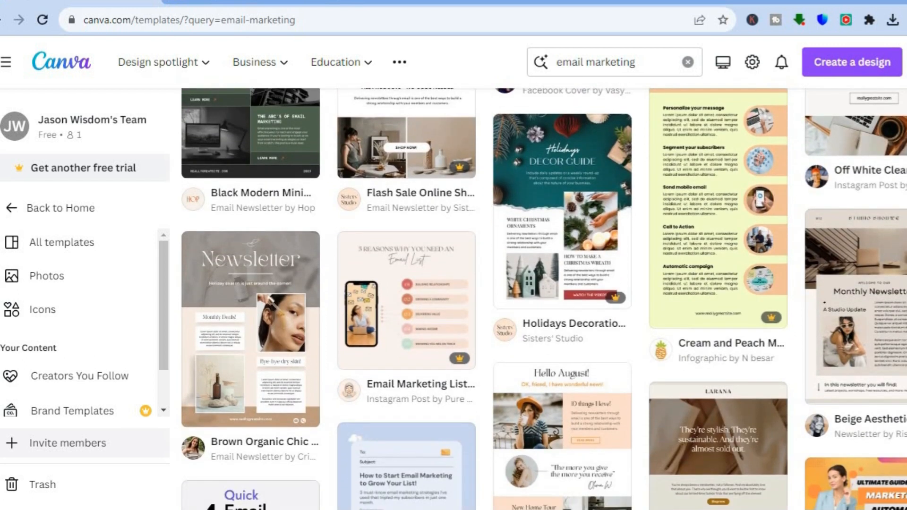
pyautogui.scroll(-3, 543, 297)
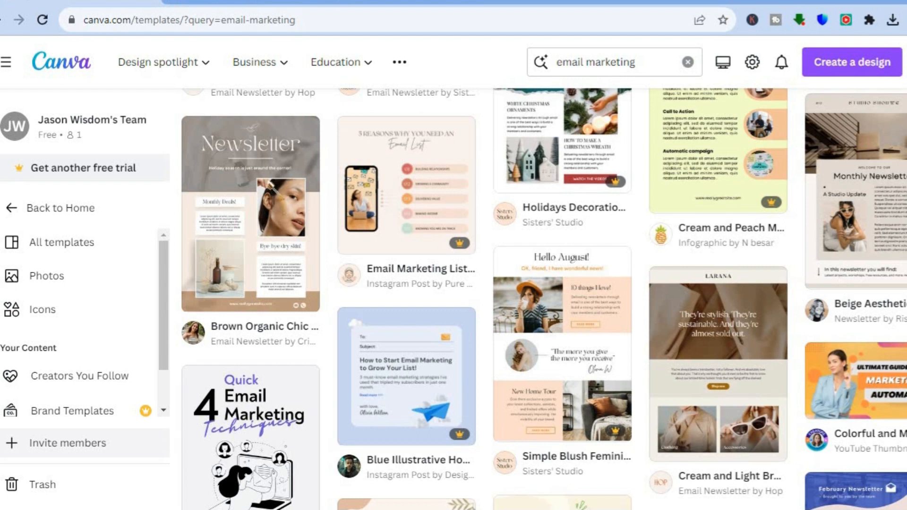
pyautogui.scroll(-10, 543, 298)
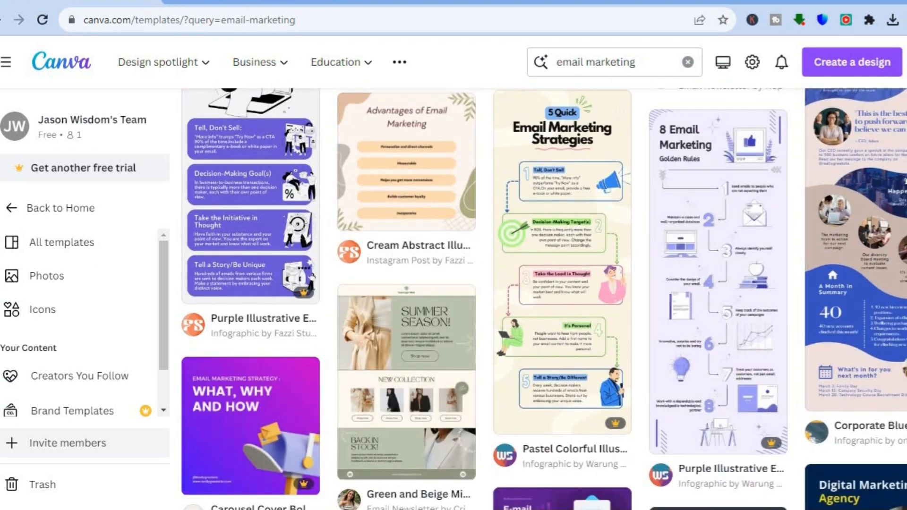
pyautogui.scroll(-6, 543, 298)
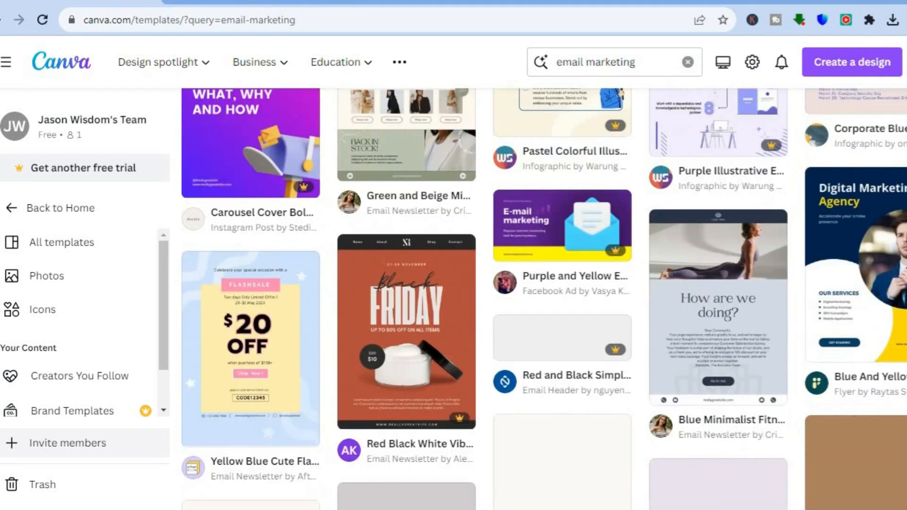
pyautogui.scroll(-2, 543, 298)
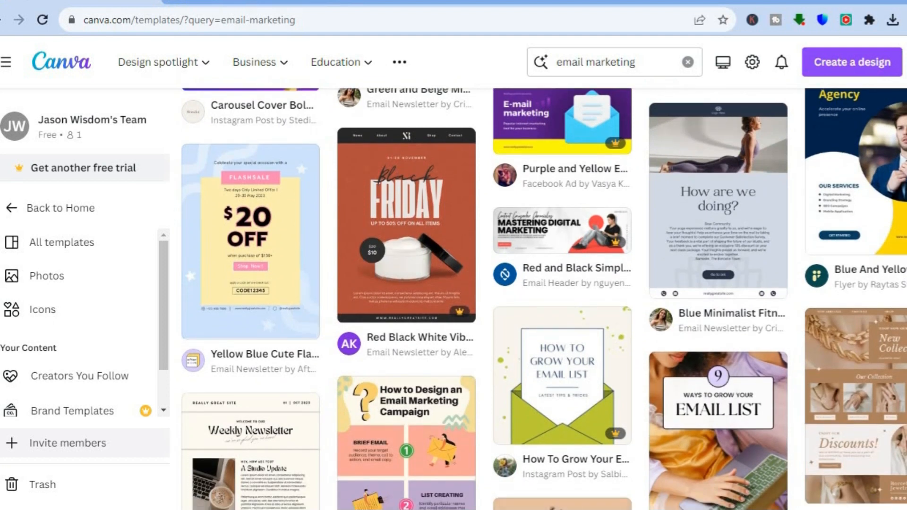
pyautogui.scroll(-4, 543, 297)
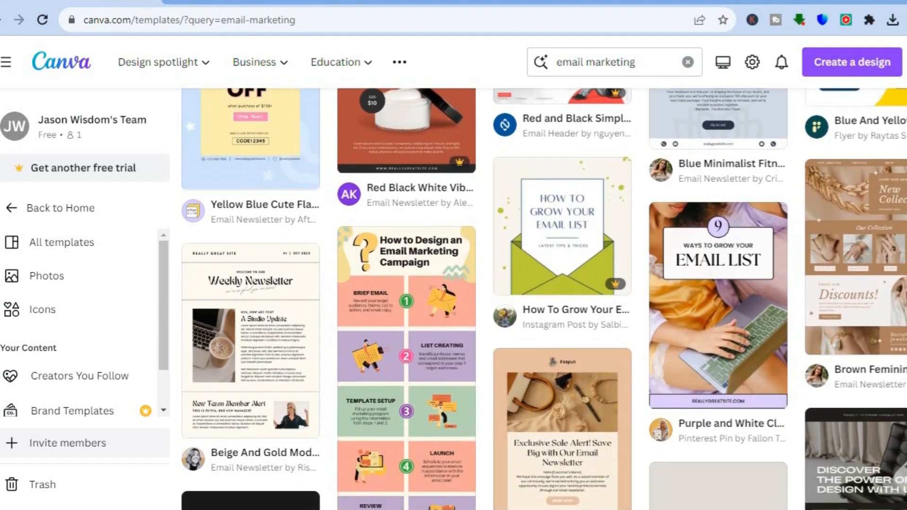
pyautogui.scroll(-5, 543, 298)
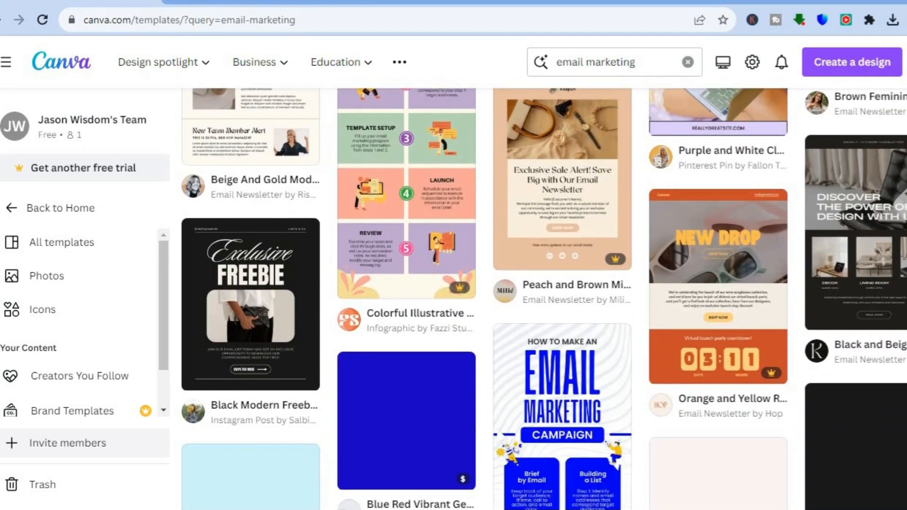
pyautogui.scroll(-4, 543, 298)
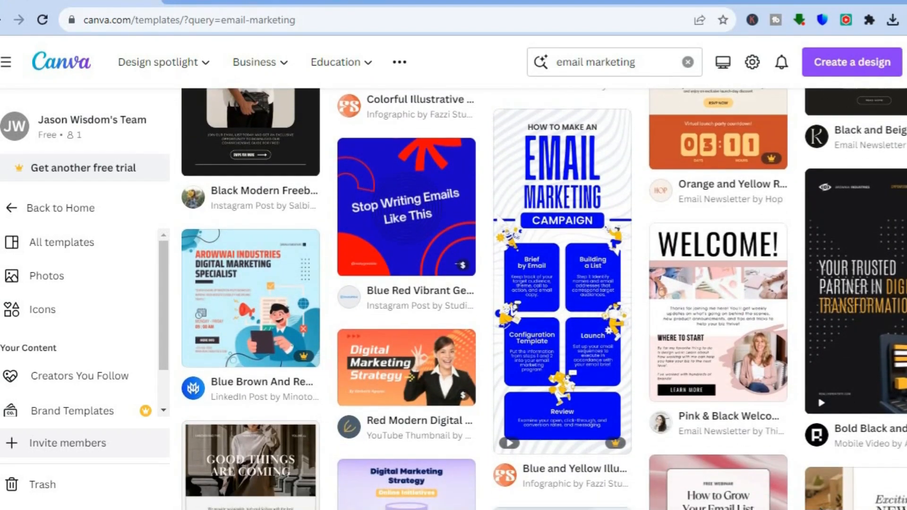
pyautogui.scroll(10, 543, 297)
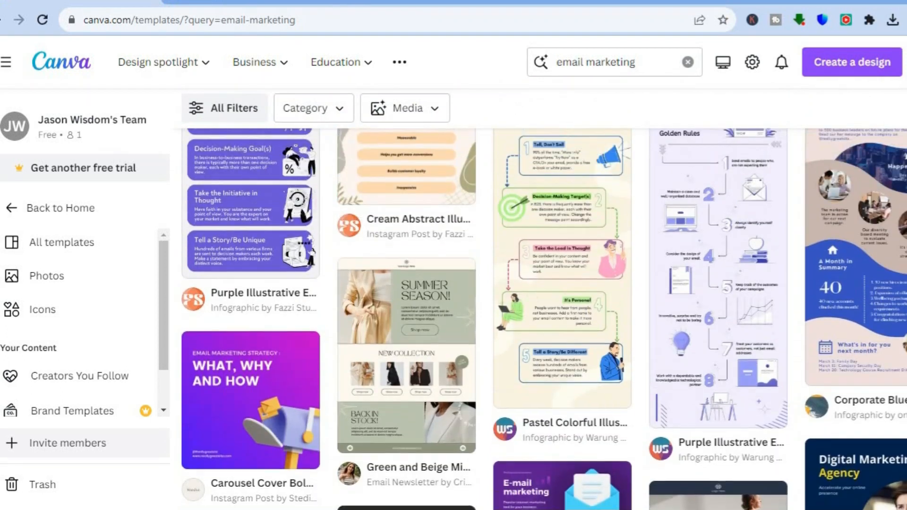
pyautogui.scroll(7, 543, 297)
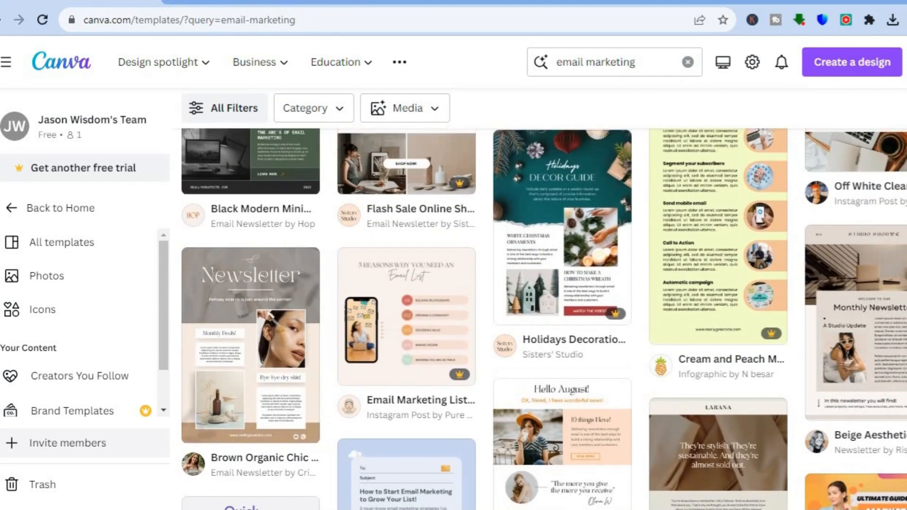
pyautogui.scroll(5, 543, 297)
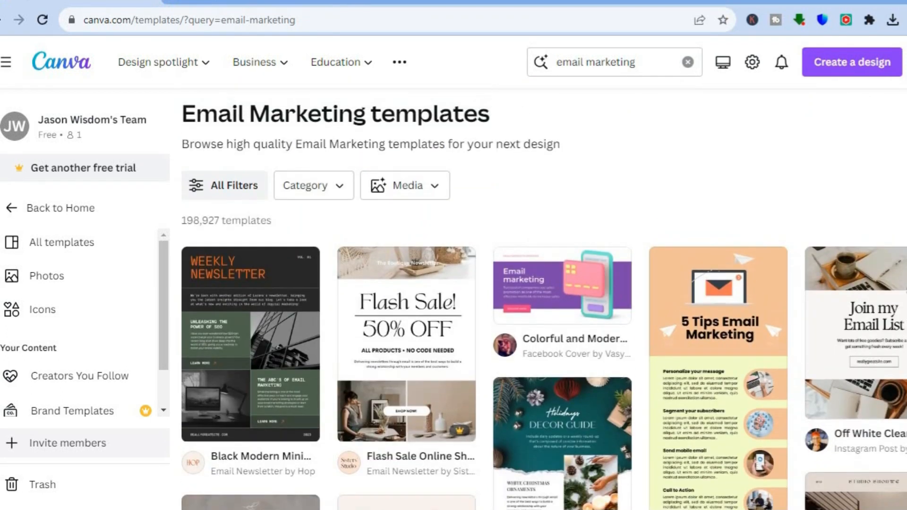
pyautogui.scroll(-2, 397, 250)
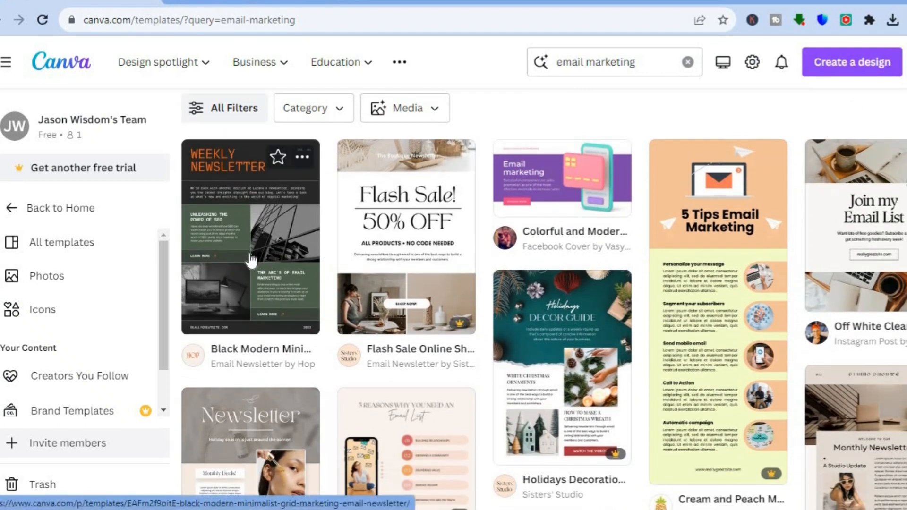
# Step: Open the Black Modern Minimalist Grid Marketing Email Newsletter template for customizing, after viewing its preview and similar templates
pyautogui.click(250, 259)
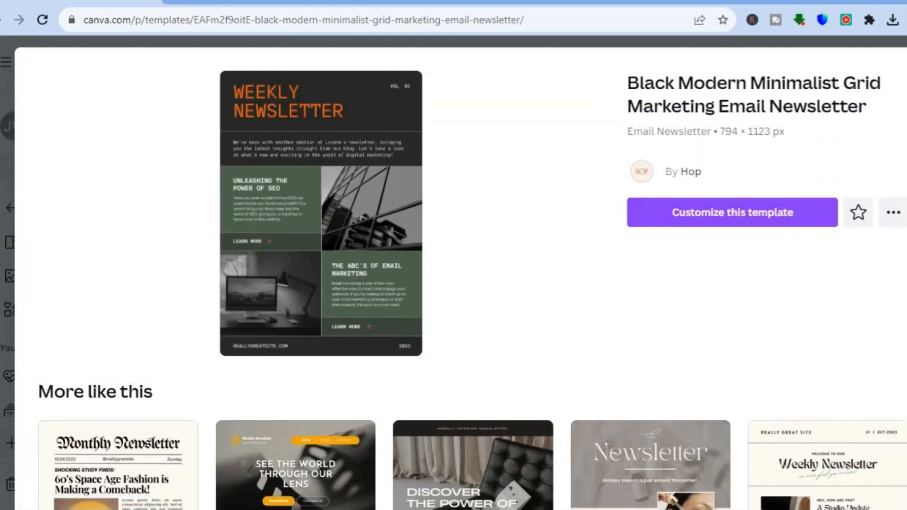
pyautogui.scroll(-3, 322, 213)
pyautogui.scroll(-1, 454, 272)
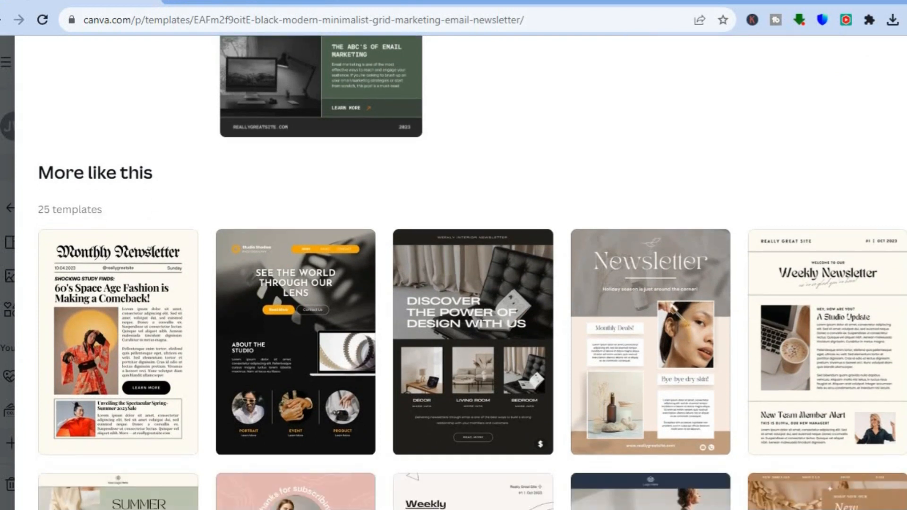
pyautogui.scroll(4, 453, 273)
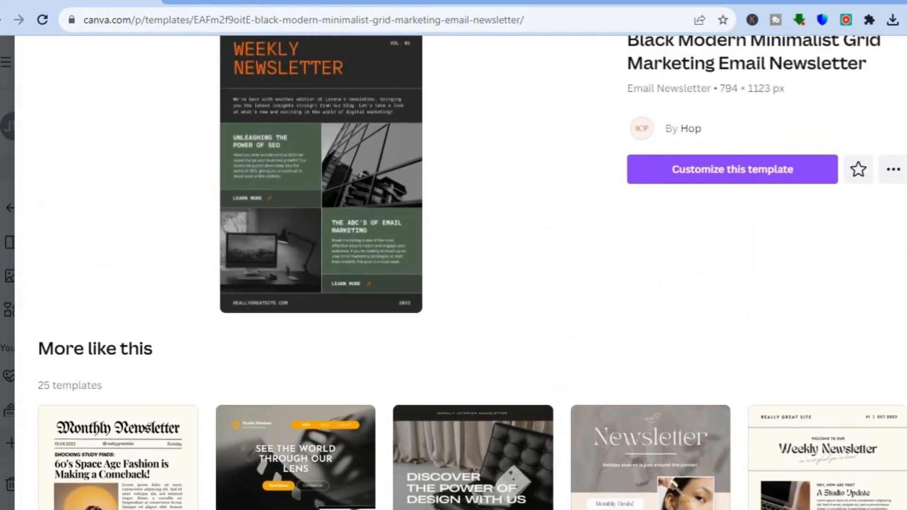
pyautogui.scroll(-6, 454, 272)
pyautogui.scroll(7, 453, 272)
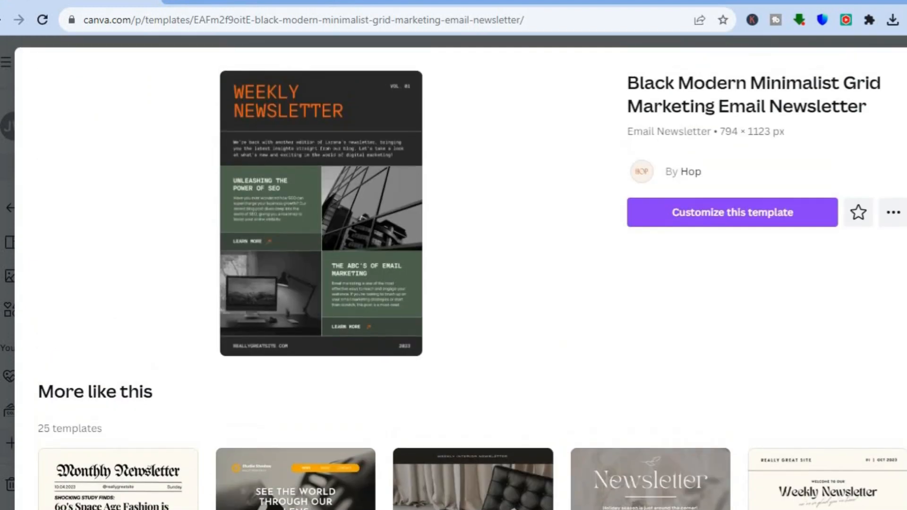
pyautogui.click(732, 211)
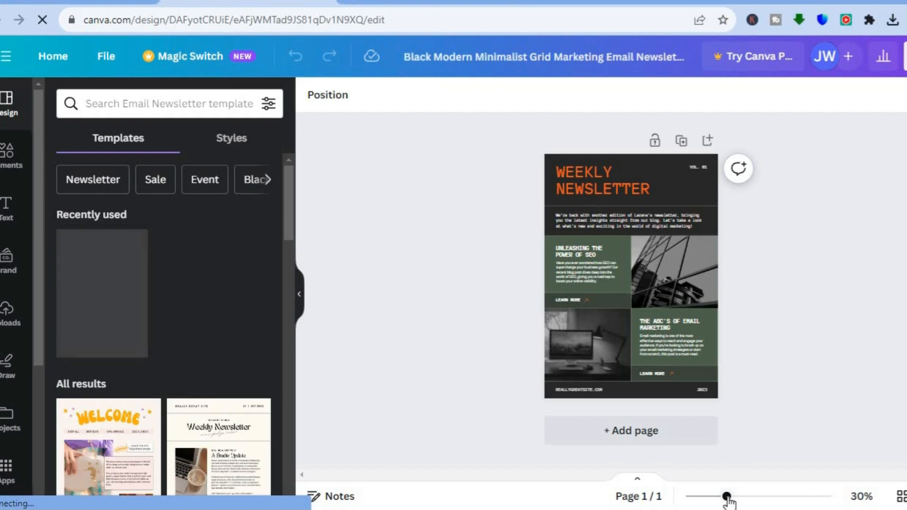
# Step: Select the building photo beside the SEO section and examine the uploaded images for a possible replacement
pyautogui.moveTo(732, 499); pyautogui.dragTo(747, 500)
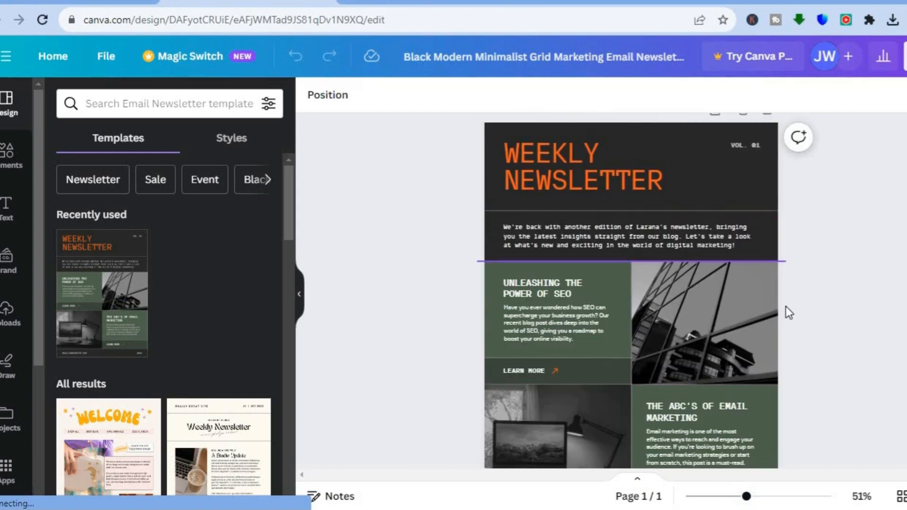
pyautogui.click(720, 314)
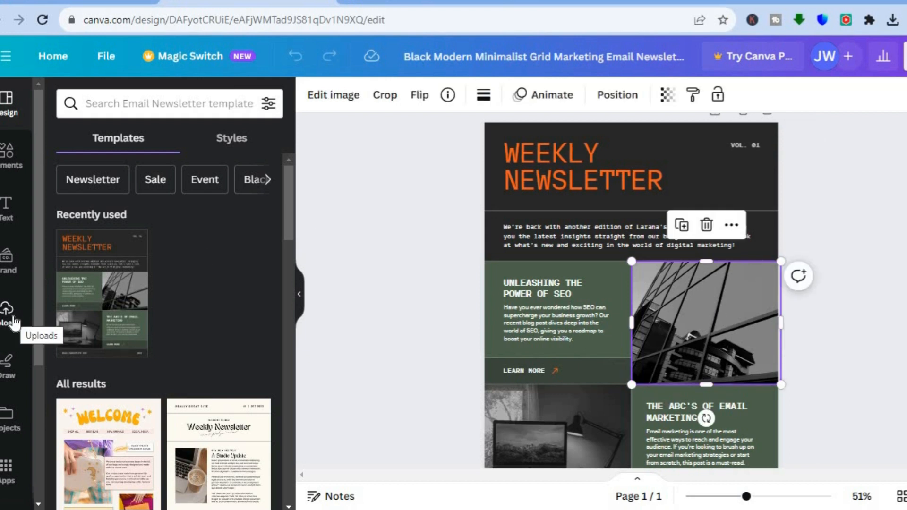
pyautogui.click(15, 322)
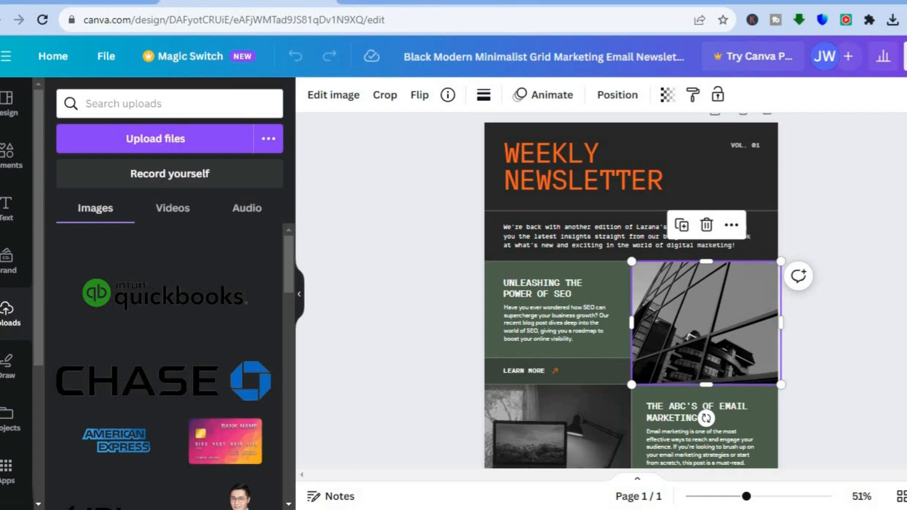
pyautogui.scroll(-3, 631, 293)
pyautogui.scroll(4, 631, 293)
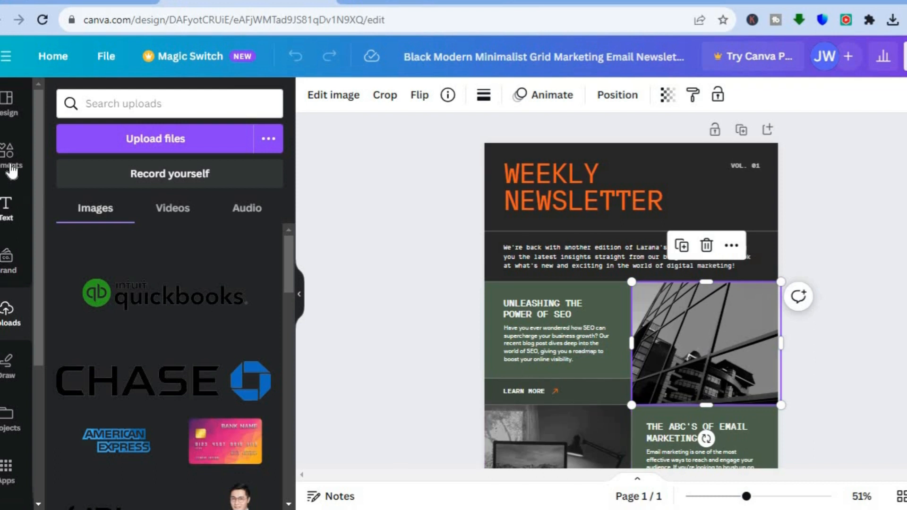
# Step: Search the photo elements for "fruits and vegetables" and replace the building photo with the picture of bananas, apples and carrots
pyautogui.click(12, 169)
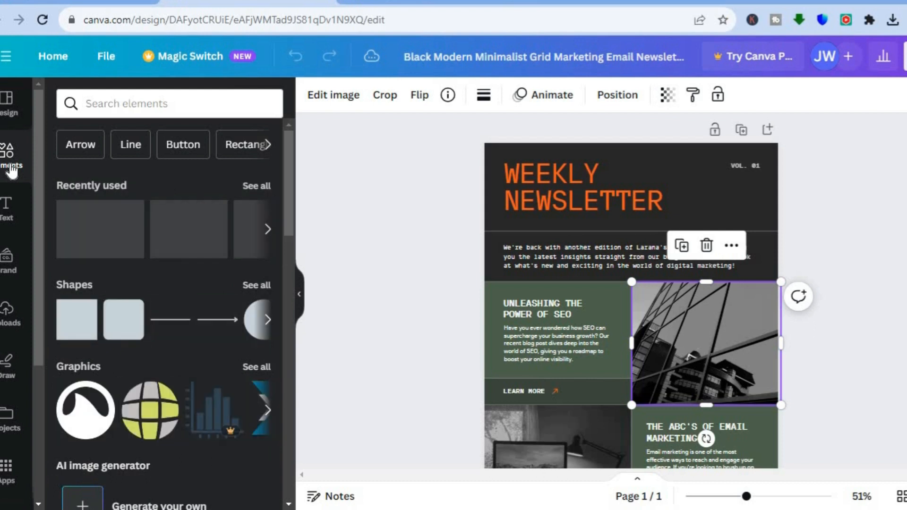
pyautogui.click(156, 105)
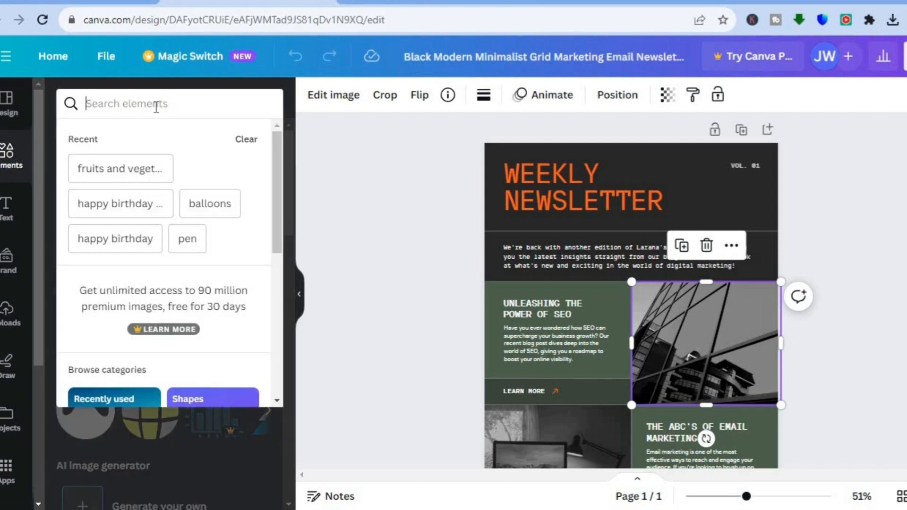
pyautogui.click(151, 181)
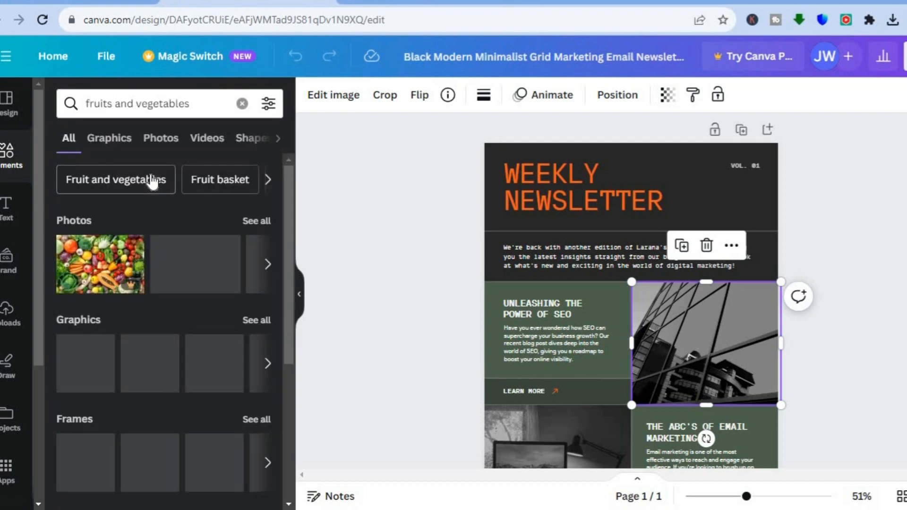
pyautogui.click(159, 141)
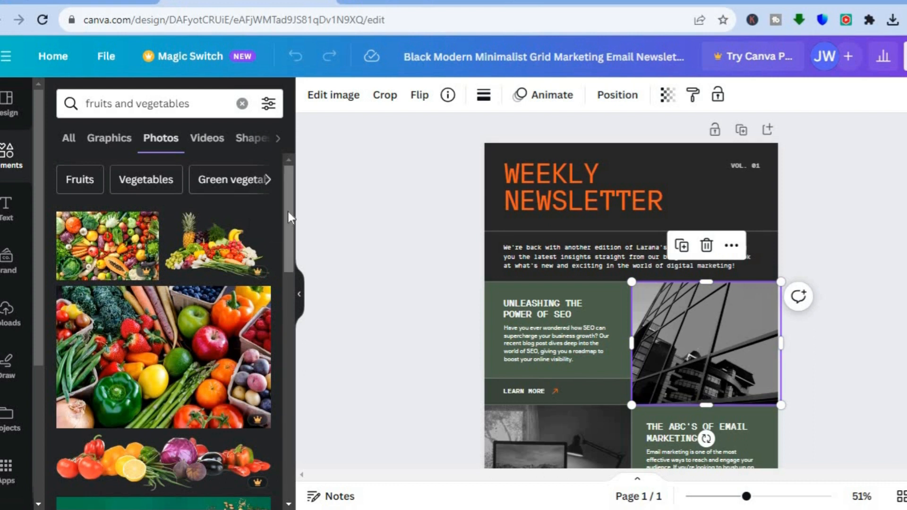
pyautogui.moveTo(291, 219); pyautogui.dragTo(290, 300)
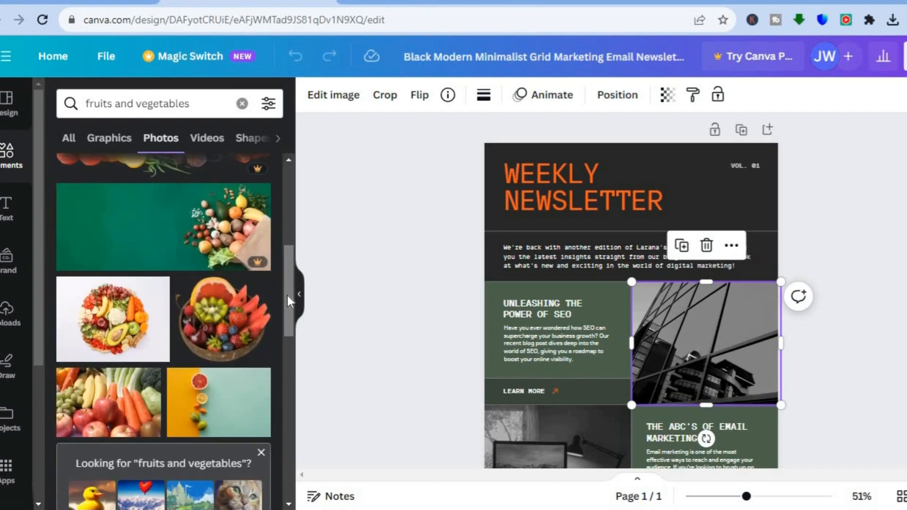
pyautogui.moveTo(120, 415); pyautogui.dragTo(735, 342)
# Step: Replace the computer desk photo beside the email marketing section with the photo of vegetables on a teal background
pyautogui.scroll(-2, 735, 341)
pyautogui.scroll(-2, 735, 341)
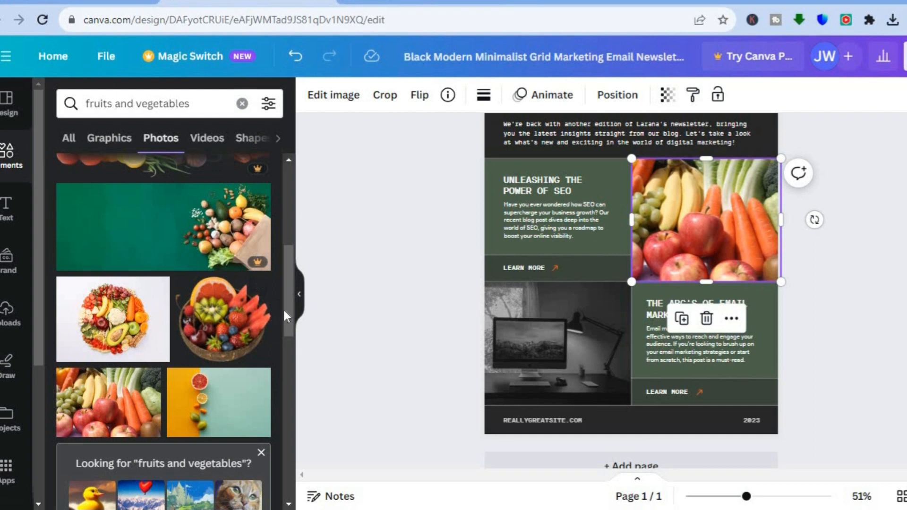
pyautogui.moveTo(284, 307); pyautogui.dragTo(281, 386)
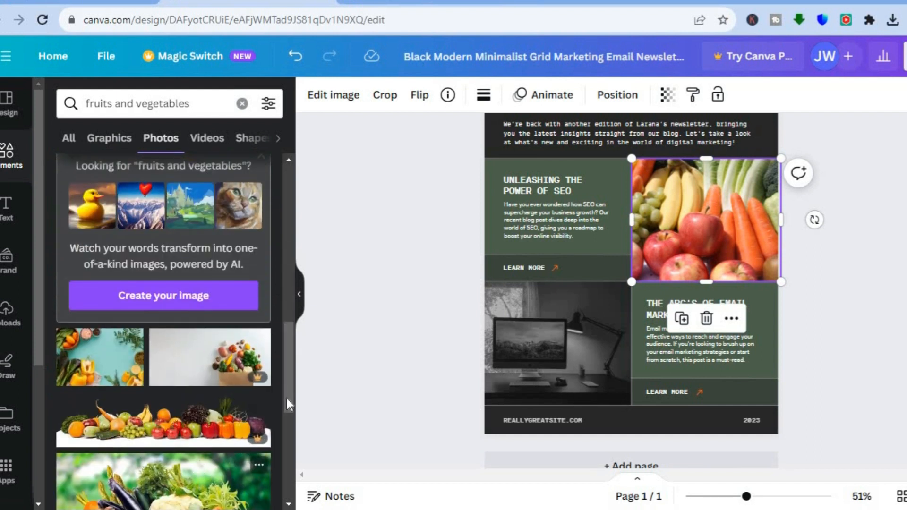
pyautogui.moveTo(290, 332)
pyautogui.mouseDown()
pyautogui.moveTo(285, 381)
pyautogui.moveTo(285, 332)
pyautogui.mouseUp()
pyautogui.moveTo(116, 355); pyautogui.dragTo(508, 327)
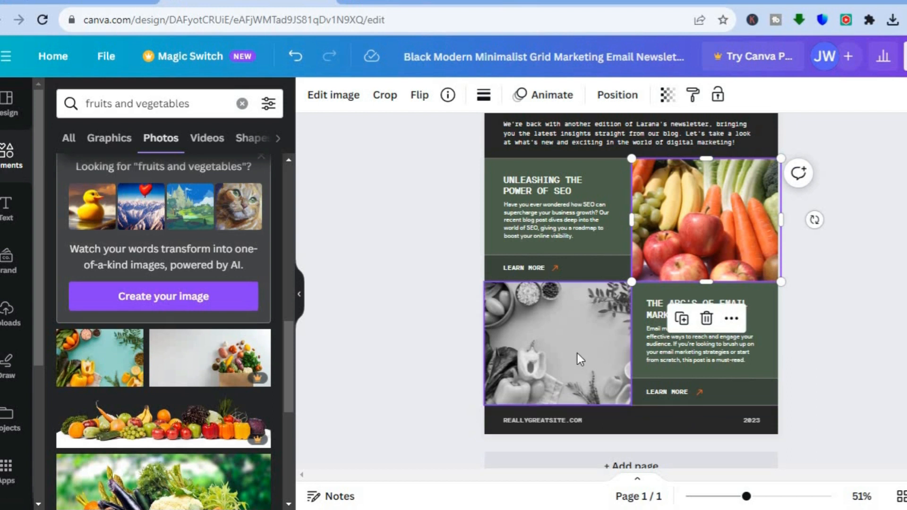
pyautogui.click(539, 362)
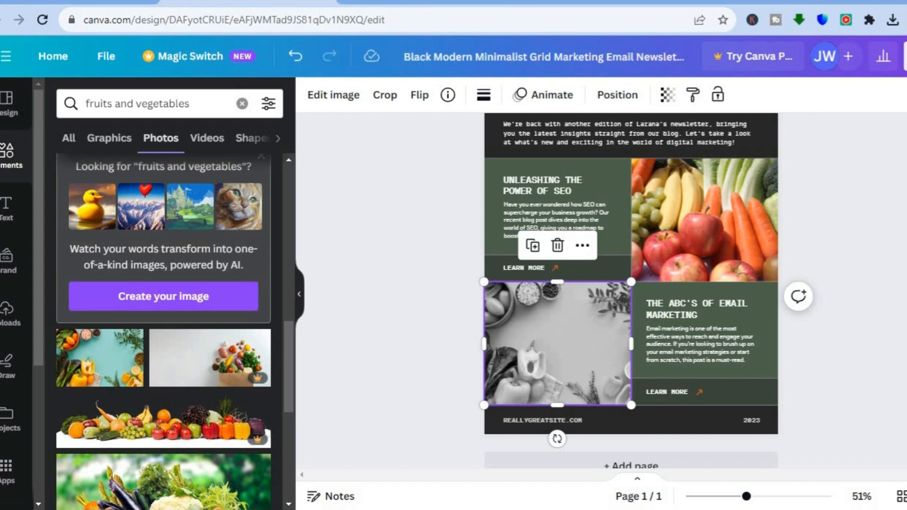
# Step: Select the intro paragraph below the newsletter title and view its Magic Write rewriting options
pyautogui.scroll(2, 662, 225)
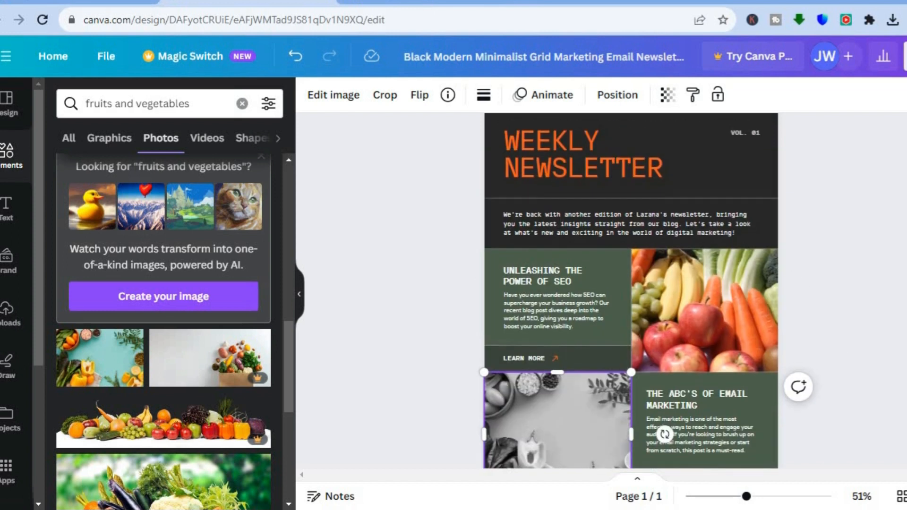
pyautogui.click(662, 224)
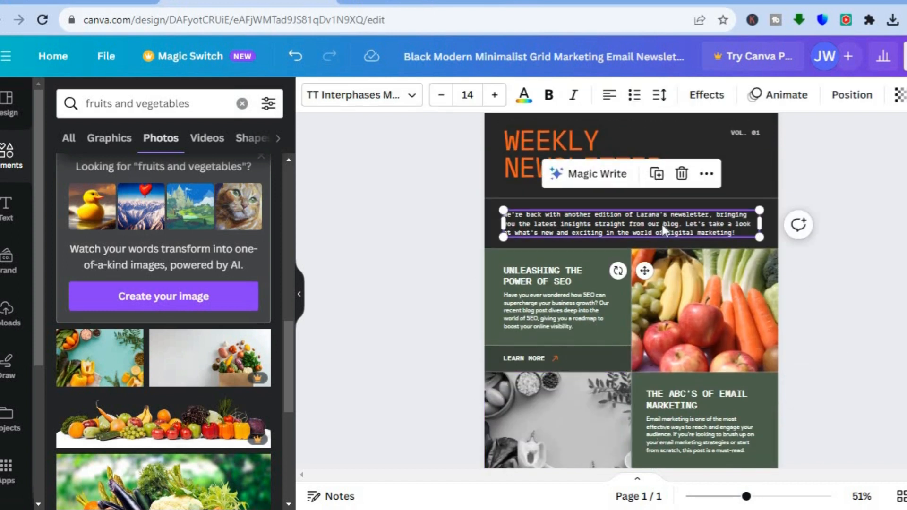
pyautogui.click(601, 183)
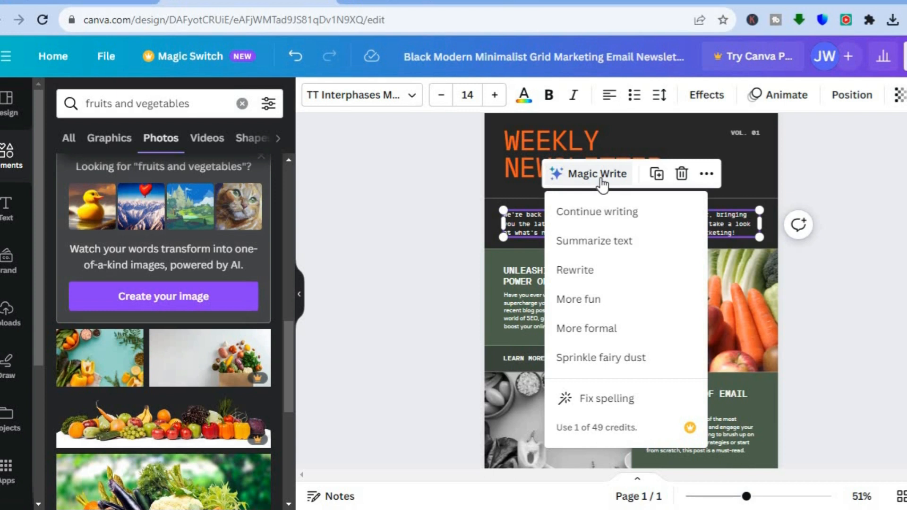
pyautogui.click(730, 227)
# Step: Select all the intro paragraph's text and try moving its box off the page and back under the title
pyautogui.tripleClick(730, 227)
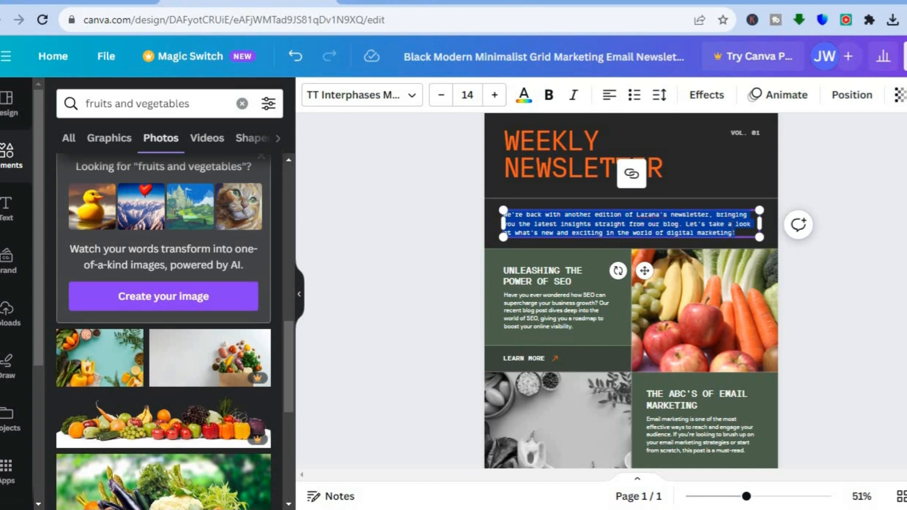
pyautogui.moveTo(690, 242); pyautogui.dragTo(408, 144)
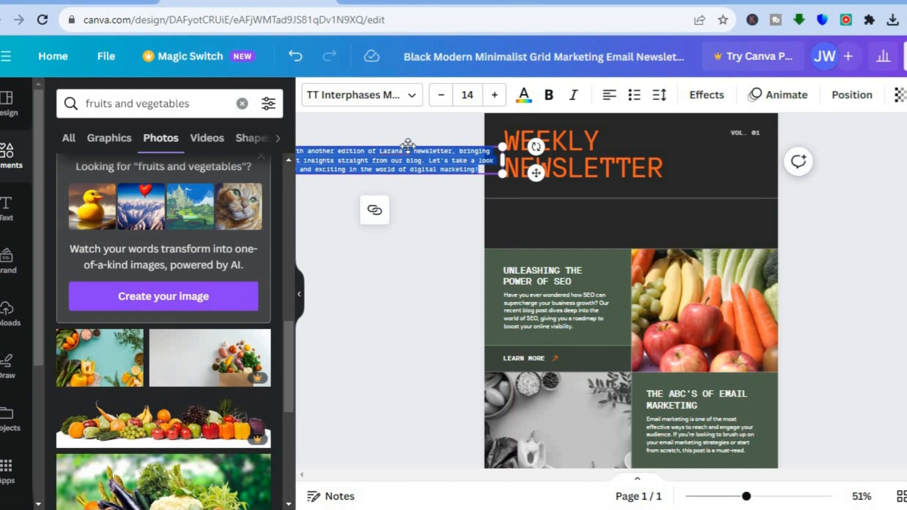
pyautogui.moveTo(409, 146); pyautogui.dragTo(663, 212)
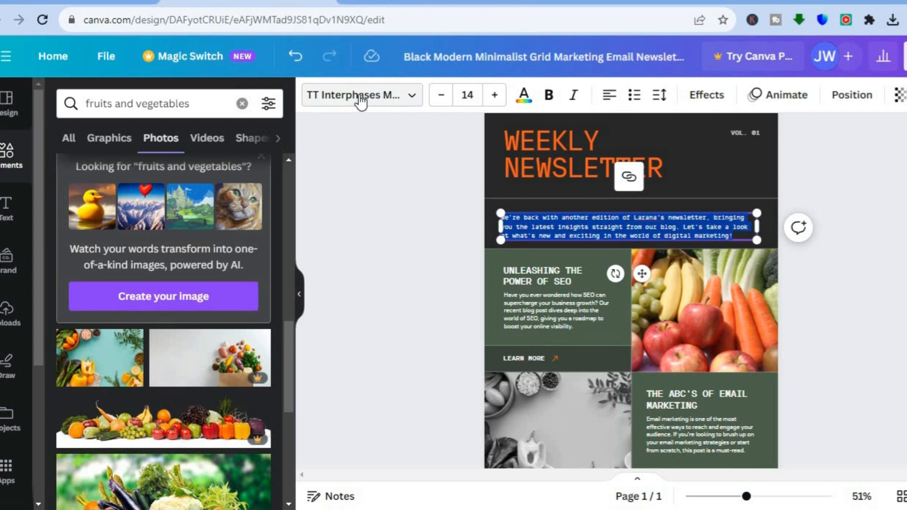
# Step: Change the intro paragraph's font to Anton, after trying SuperDario
pyautogui.click(380, 101)
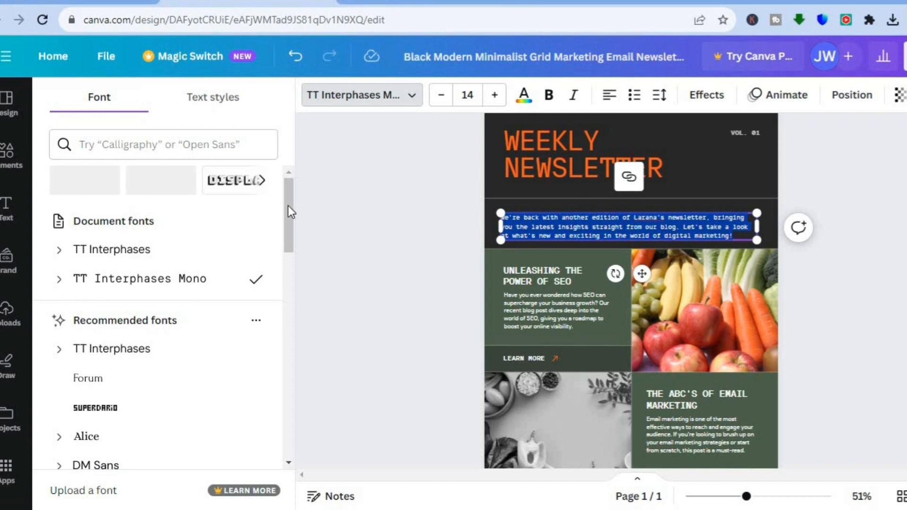
pyautogui.scroll(-2, 284, 225)
pyautogui.scroll(-2, 285, 248)
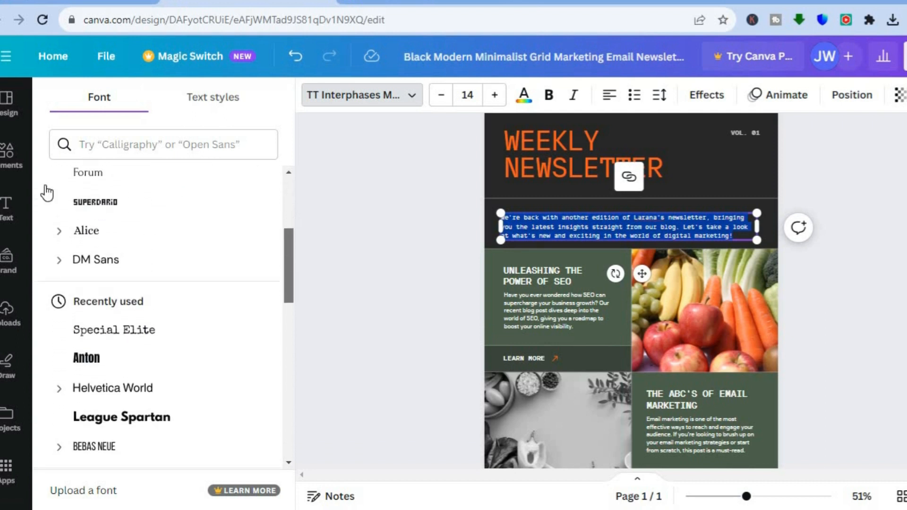
pyautogui.click(97, 207)
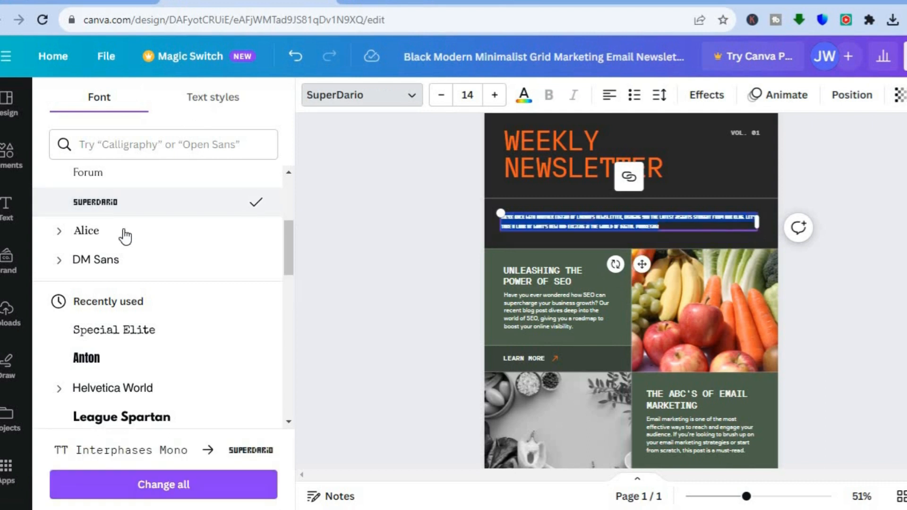
pyautogui.click(118, 358)
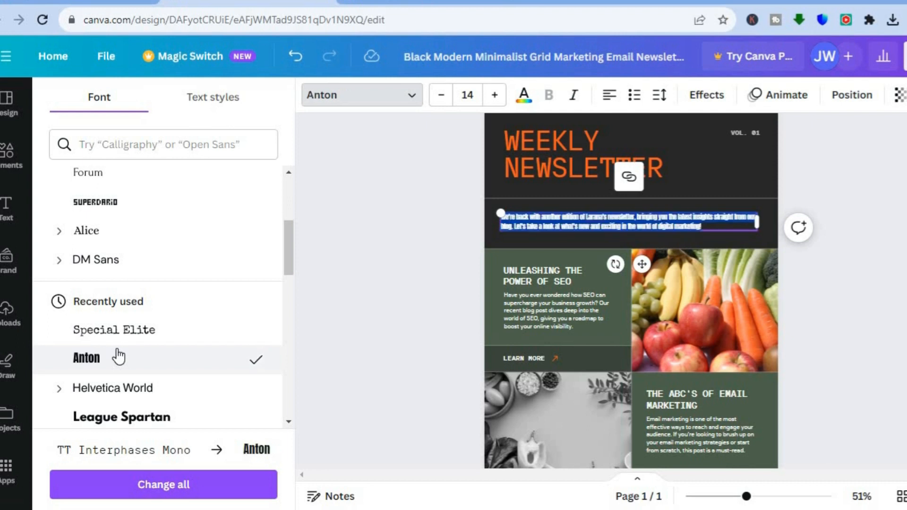
# Step: Set the intro paragraph's font size to 18, enlarge its box slightly to 18.3, and center it in the band below the title
pyautogui.click(466, 96)
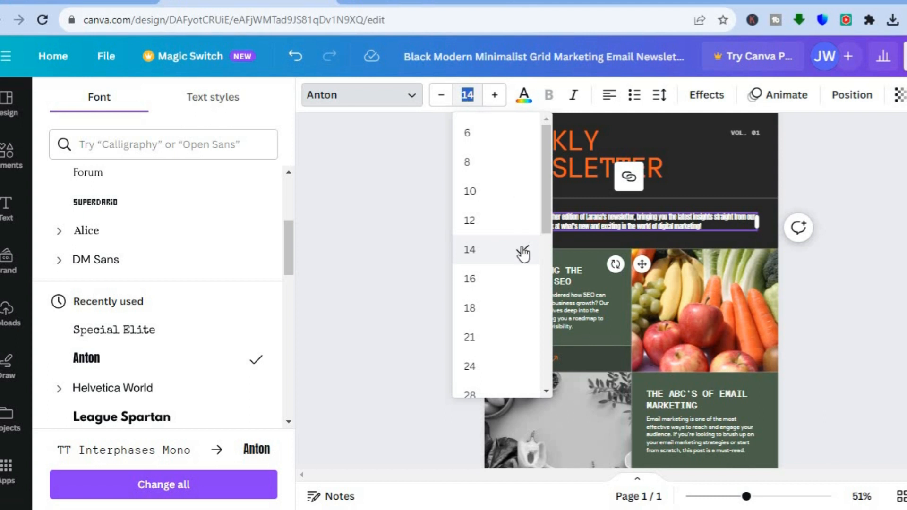
pyautogui.click(480, 312)
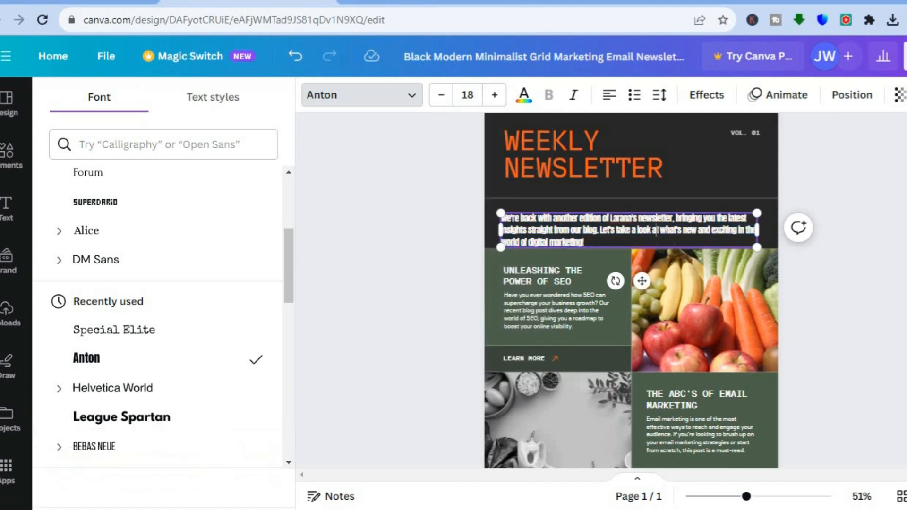
pyautogui.moveTo(498, 214)
pyautogui.mouseDown()
pyautogui.moveTo(494, 204)
pyautogui.moveTo(496, 212)
pyautogui.mouseUp()
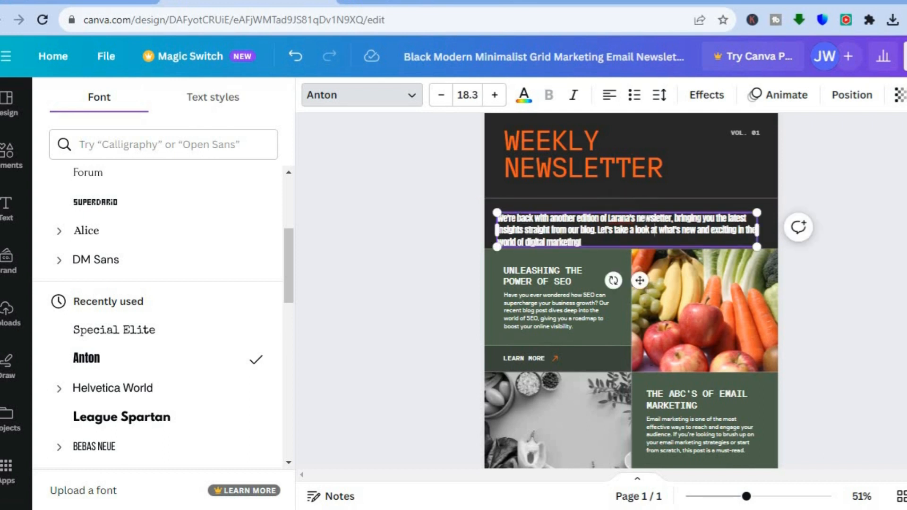
pyautogui.moveTo(644, 208); pyautogui.dragTo(646, 204)
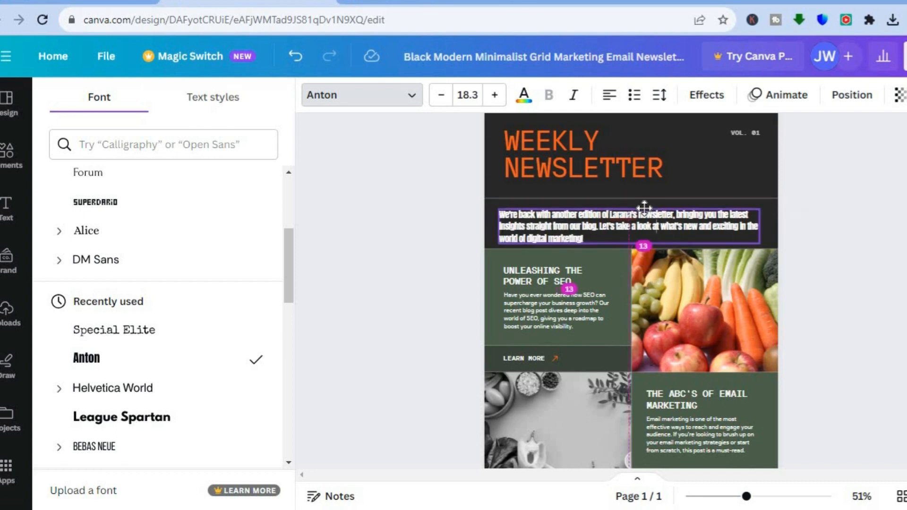
# Step: Recolor the header background with the dark brown from the fruit photo's colors, after trying the teal photo color
pyautogui.click(739, 153)
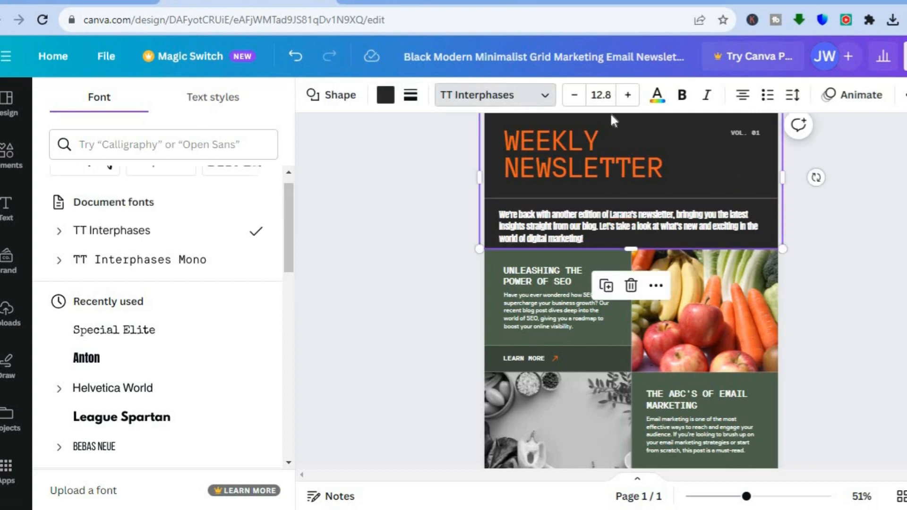
pyautogui.click(389, 105)
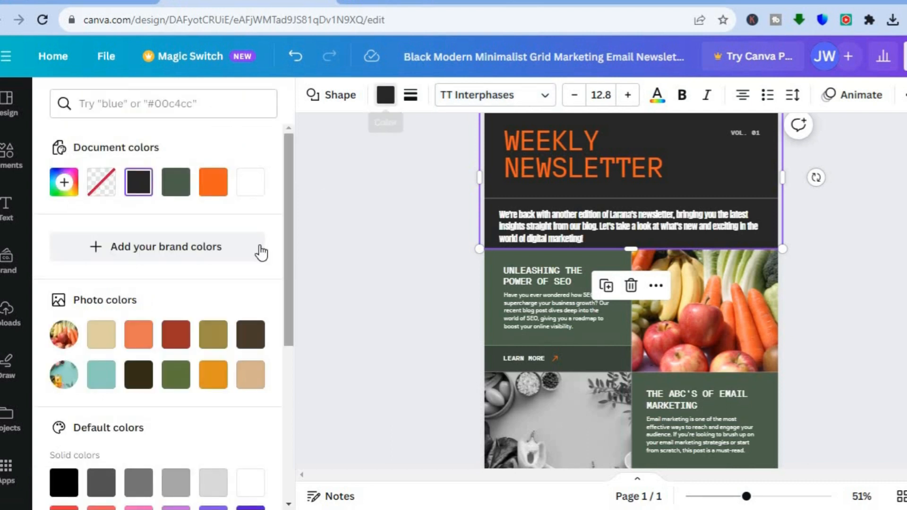
pyautogui.click(102, 381)
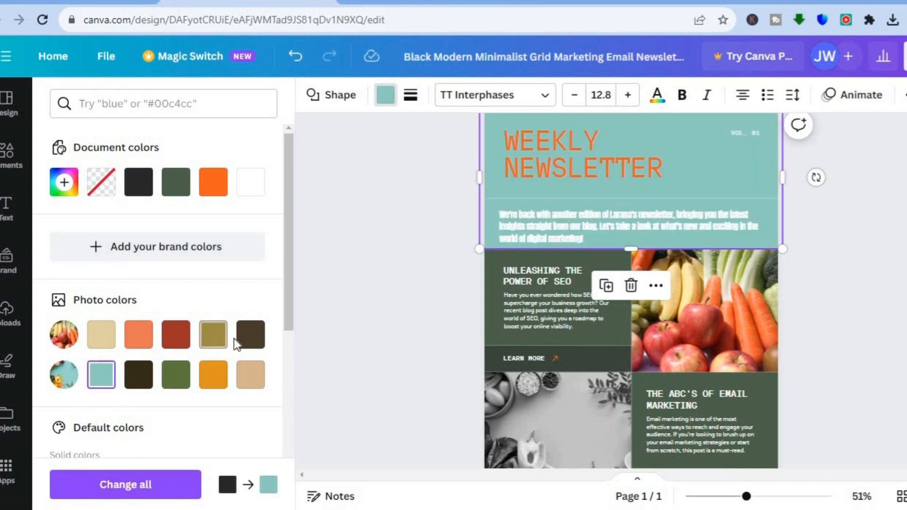
pyautogui.click(243, 346)
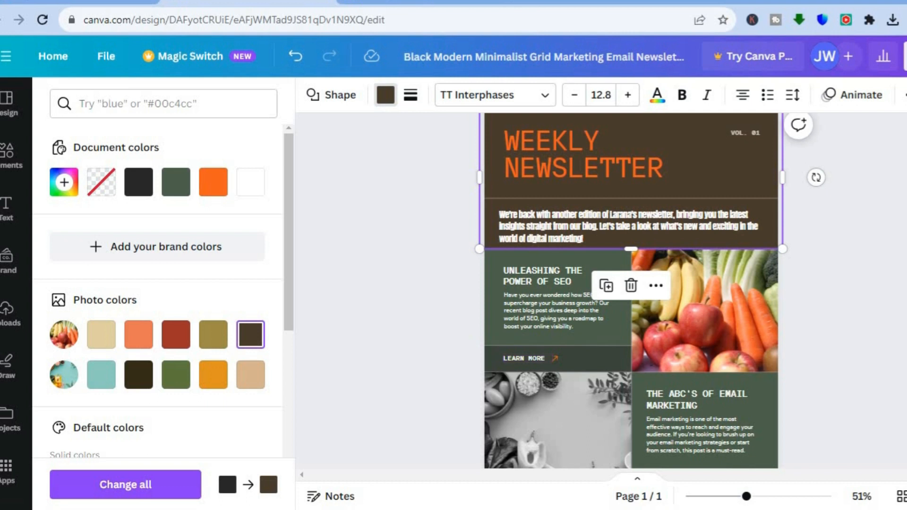
# Step: Review the whole newsletter page and download the design as a PNG at 794 × 1,123 px
pyautogui.scroll(-3, 631, 290)
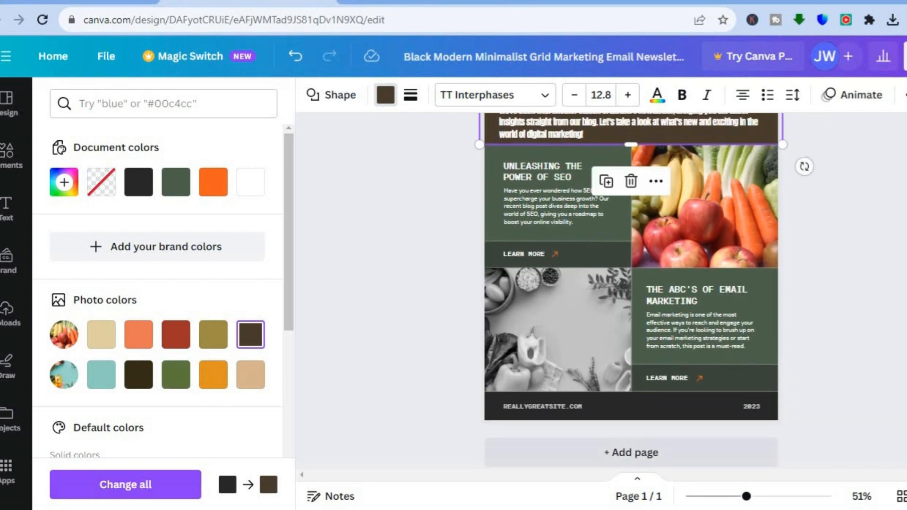
pyautogui.scroll(1, 631, 291)
pyautogui.scroll(1, 630, 290)
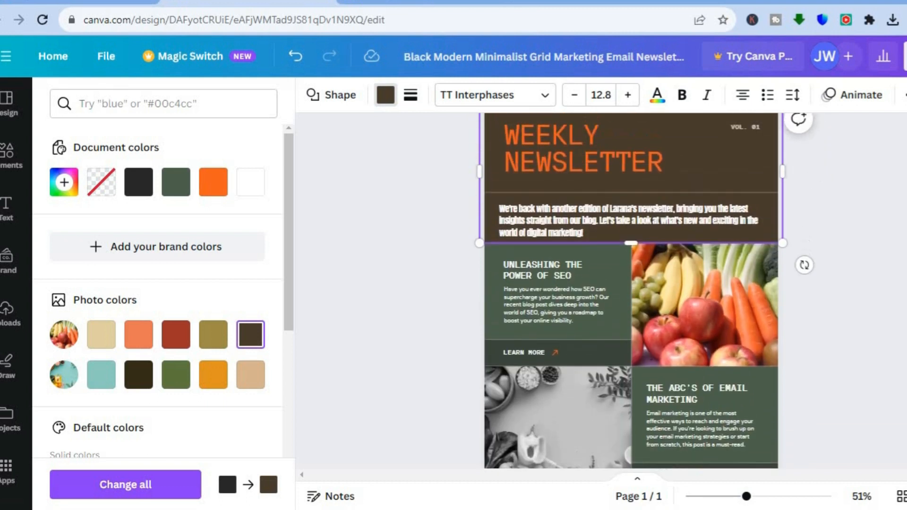
pyautogui.scroll(-2, 598, 436)
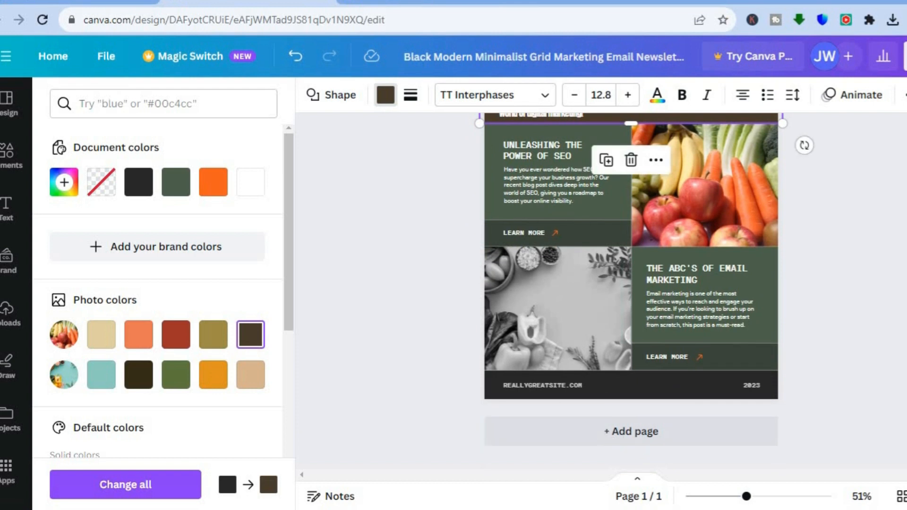
pyautogui.scroll(3, 631, 284)
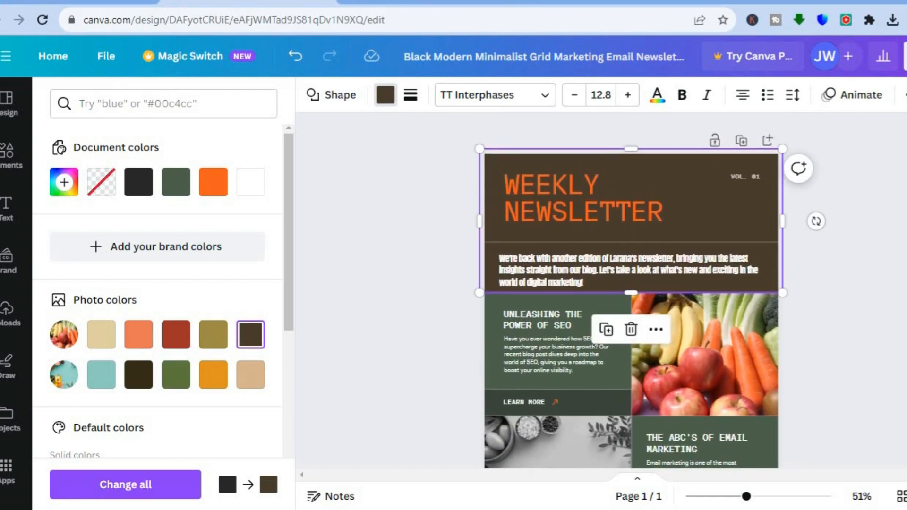
pyautogui.click(904, 57)
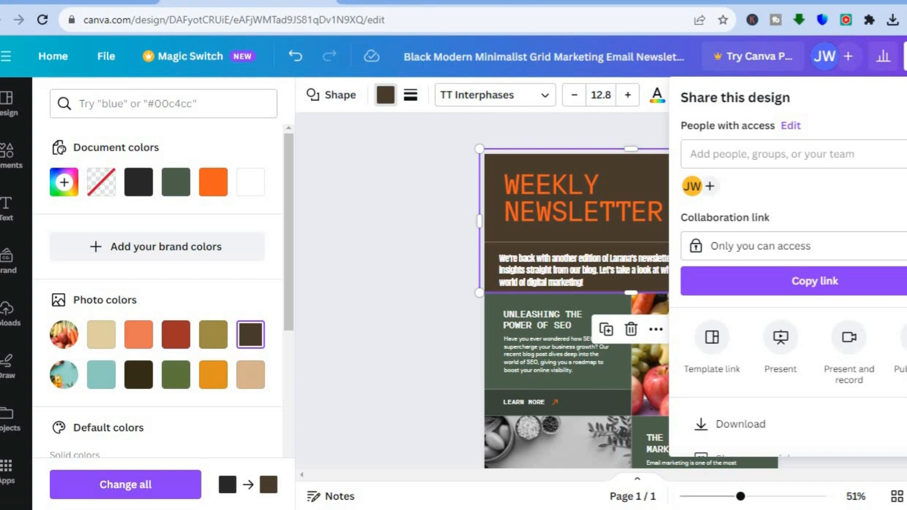
pyautogui.scroll(-2, 794, 283)
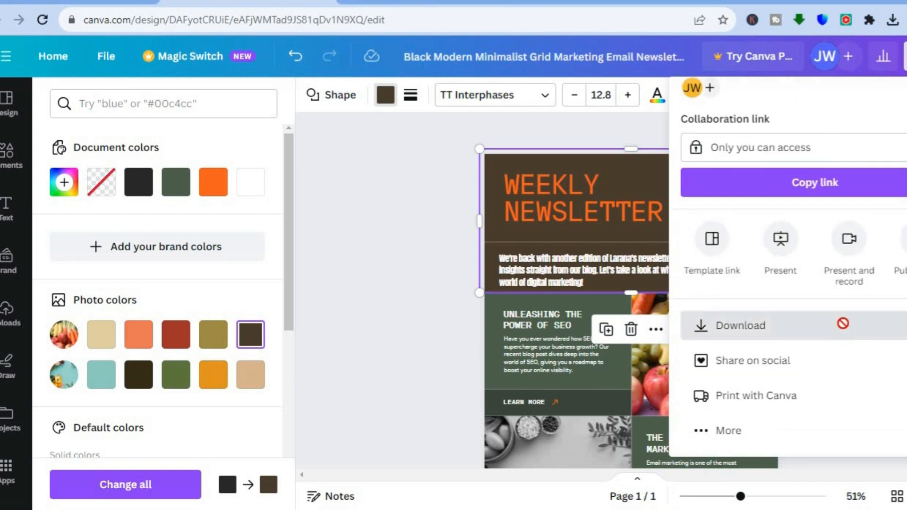
pyautogui.click(845, 330)
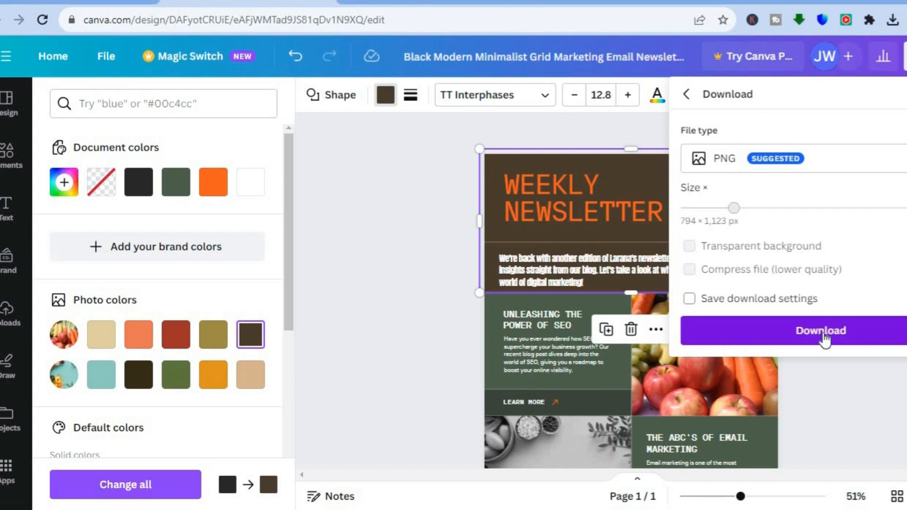
pyautogui.click(795, 341)
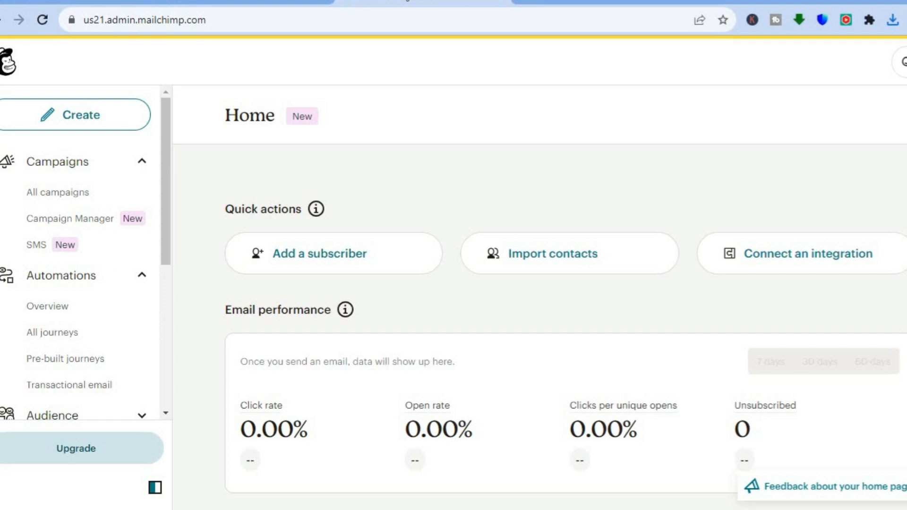
# Step: In Mailchimp, create a new regular email campaign and choose the Classic Builder for designing it
pyautogui.click(81, 117)
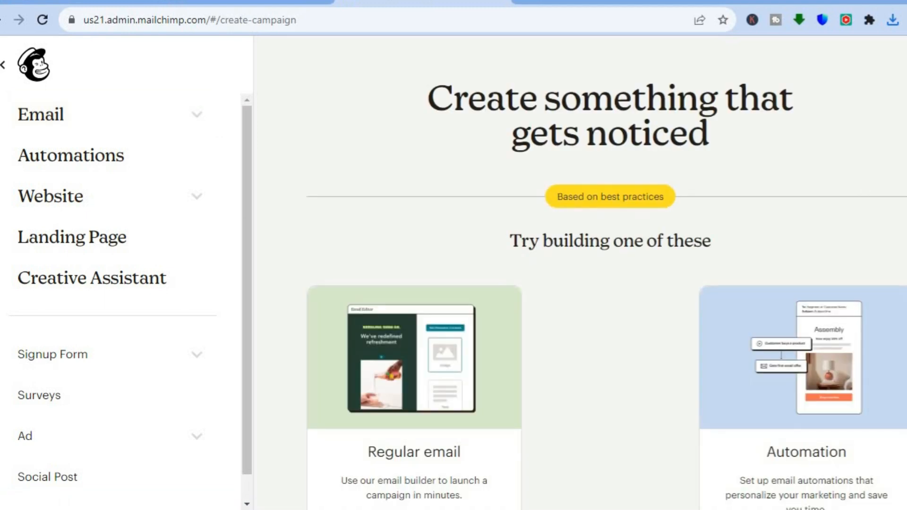
pyautogui.scroll(-3, 580, 284)
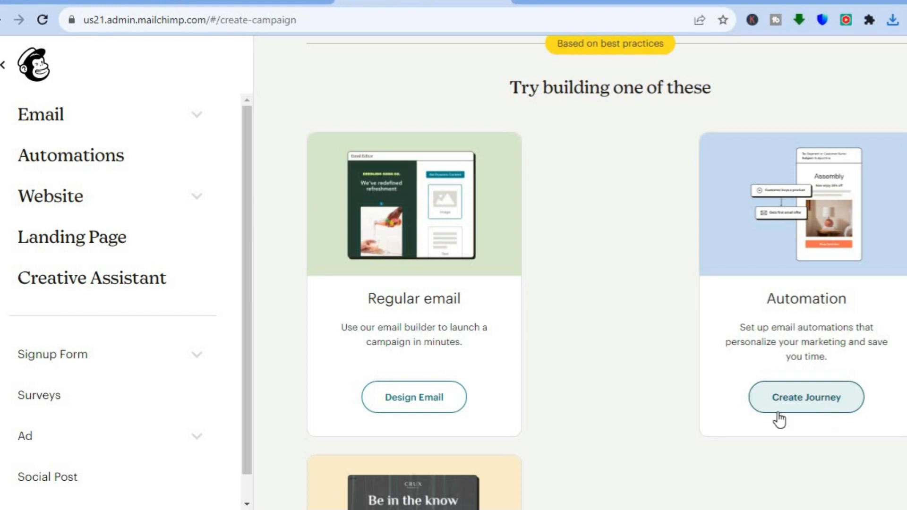
pyautogui.click(435, 409)
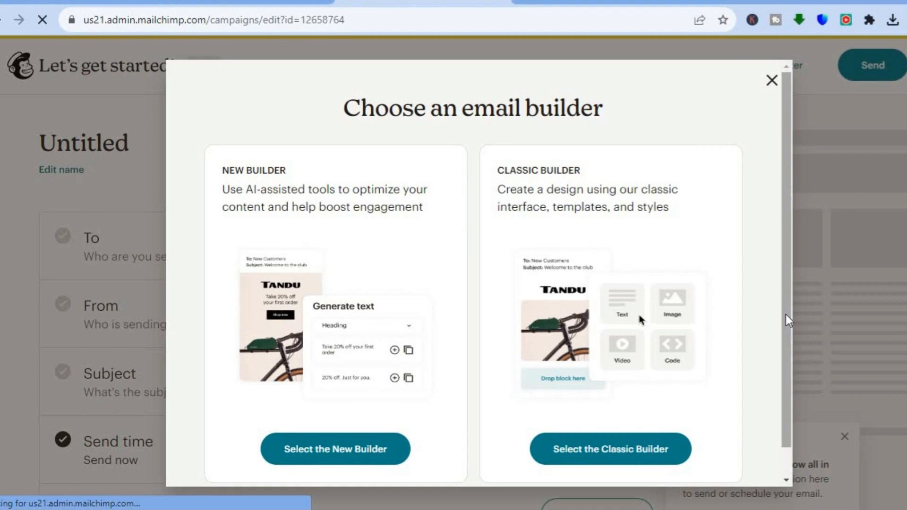
pyautogui.scroll(-1, 631, 455)
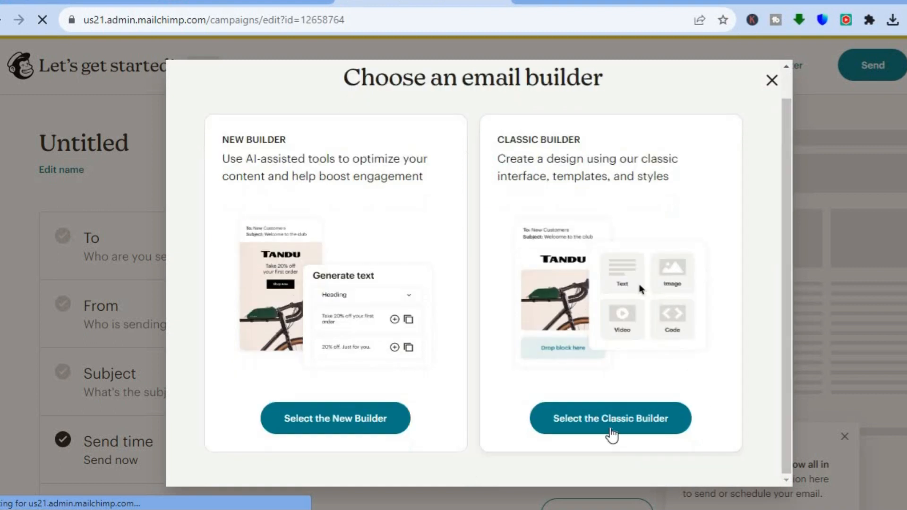
pyautogui.click(611, 433)
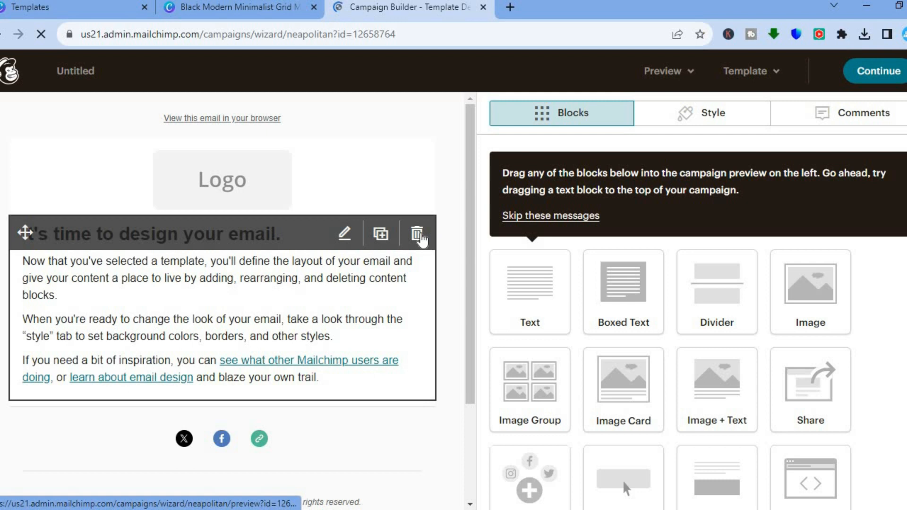
# Step: Delete the default "It's time to design your email." text block and add an image block in its place below the logo
pyautogui.click(416, 234)
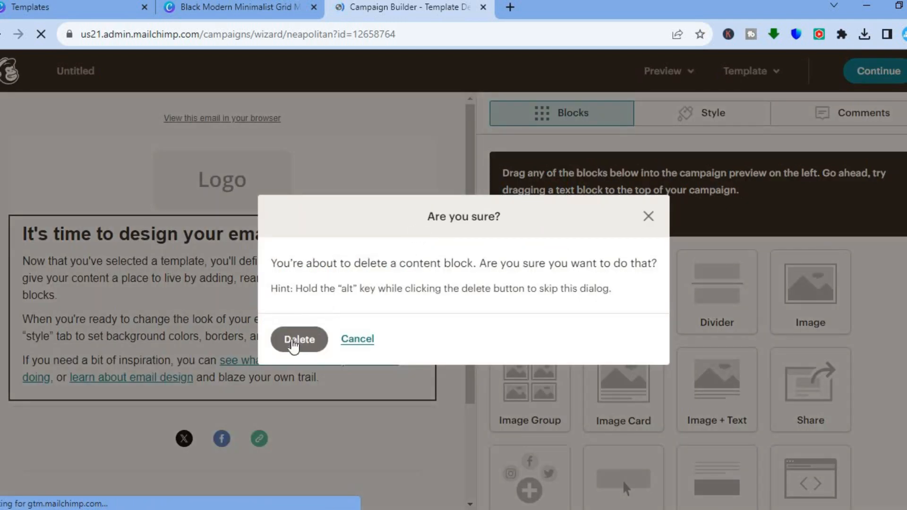
pyautogui.click(292, 344)
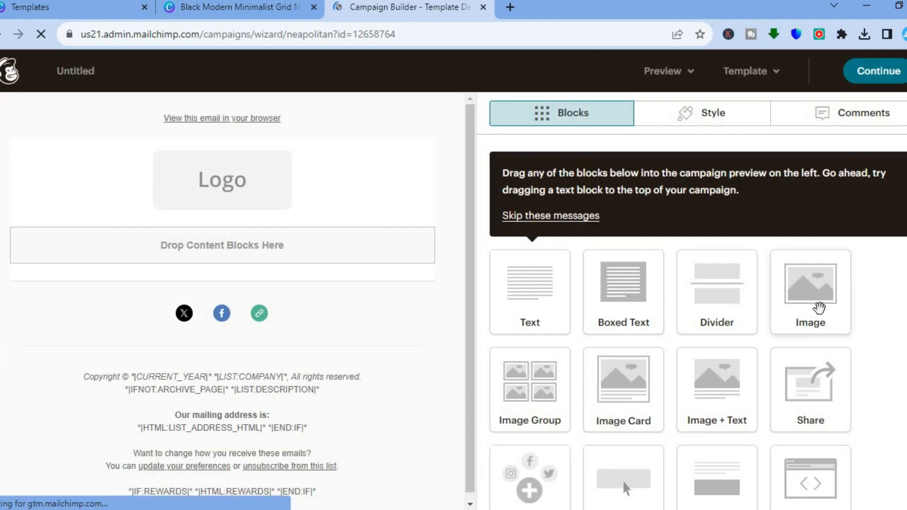
pyautogui.moveTo(818, 308); pyautogui.dragTo(210, 210)
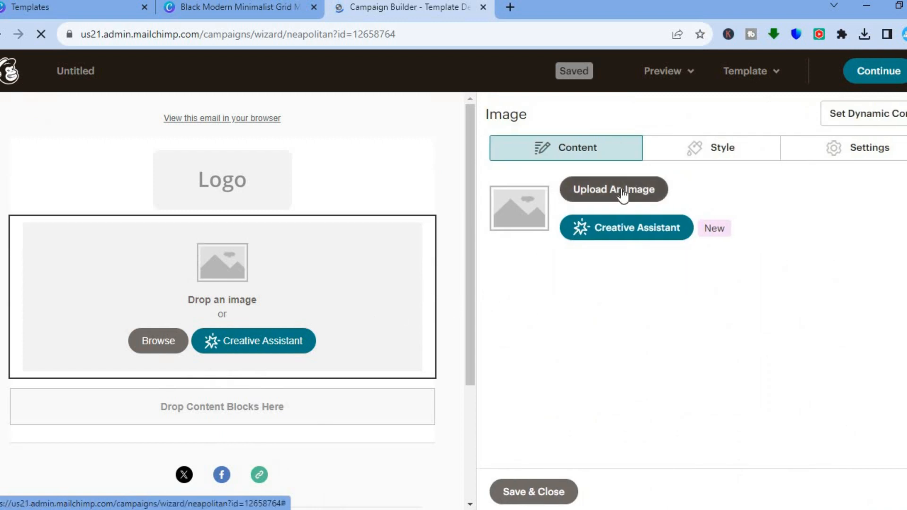
# Step: Upload "Black Modern Minimalist Grid Marketing Email Newsletter.png" from the Downloads folder into the image block
pyautogui.click(622, 191)
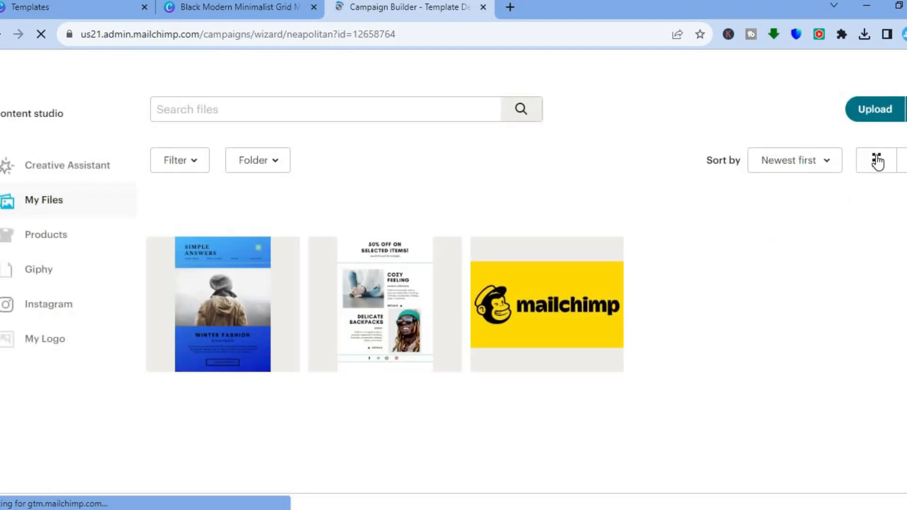
pyautogui.click(874, 113)
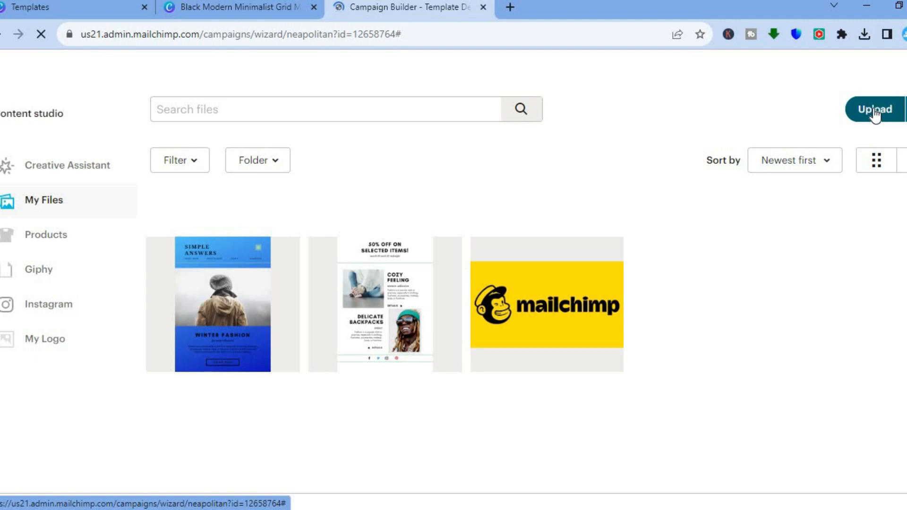
pyautogui.click(874, 111)
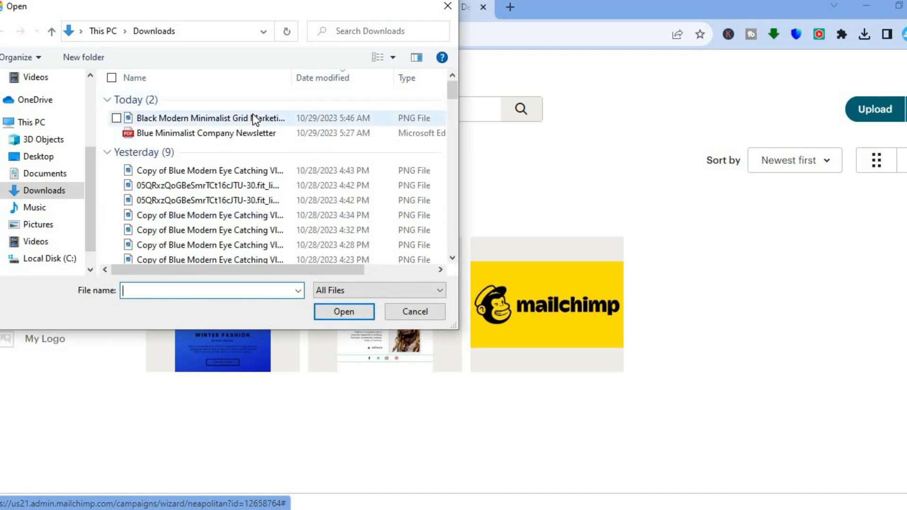
pyautogui.click(253, 117)
pyautogui.click(336, 314)
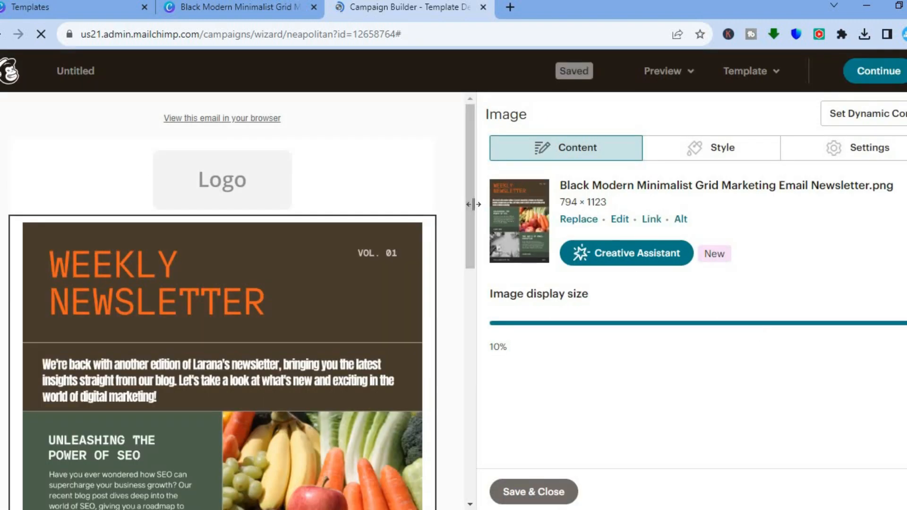
# Step: Show the image block's style options and delete the social media icons block below the newsletter image
pyautogui.moveTo(469, 205); pyautogui.dragTo(470, 395)
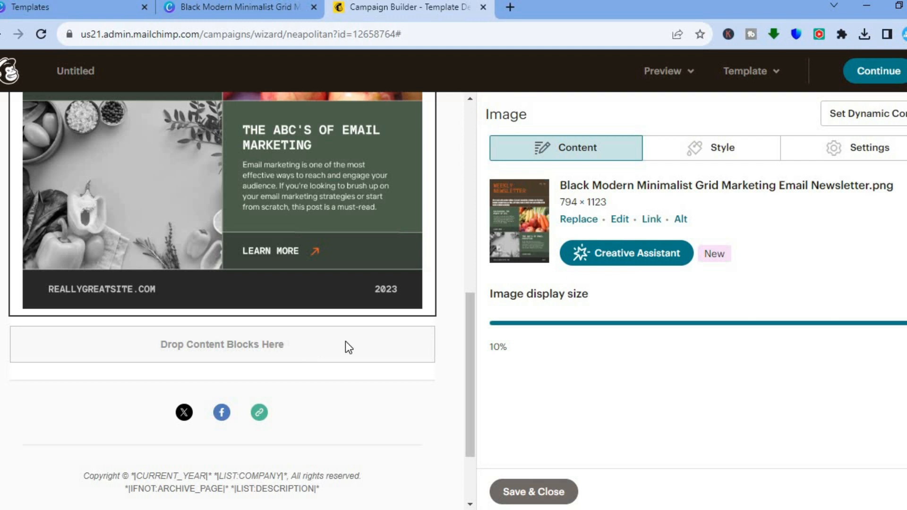
pyautogui.click(724, 150)
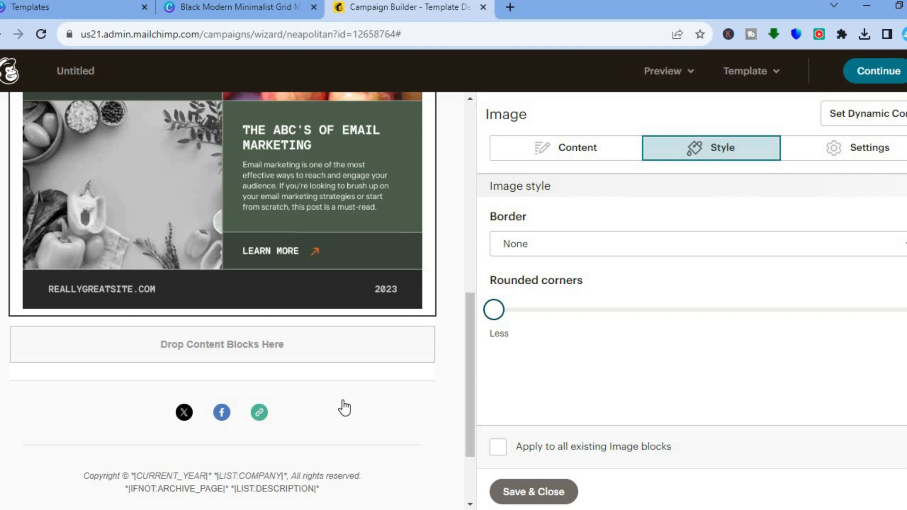
pyautogui.moveTo(380, 415)
pyautogui.moveTo(472, 380); pyautogui.dragTo(465, 381)
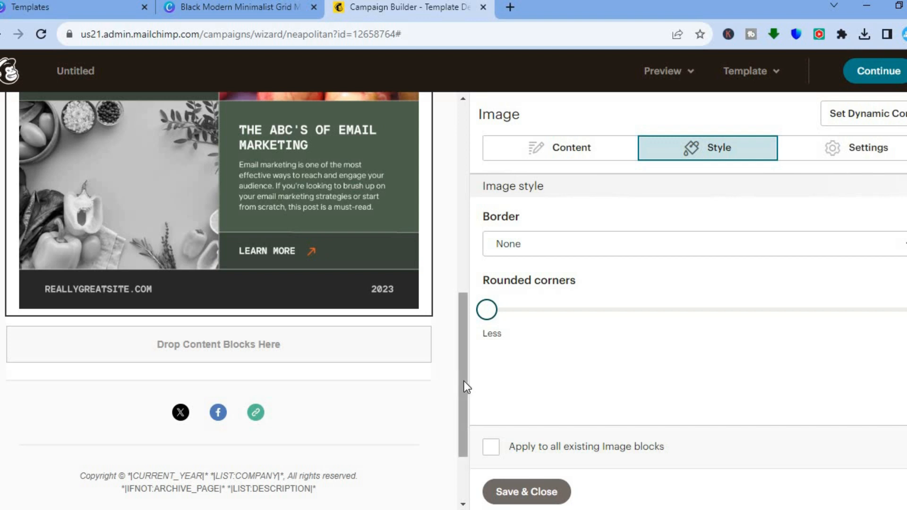
pyautogui.scroll(-3, 461, 425)
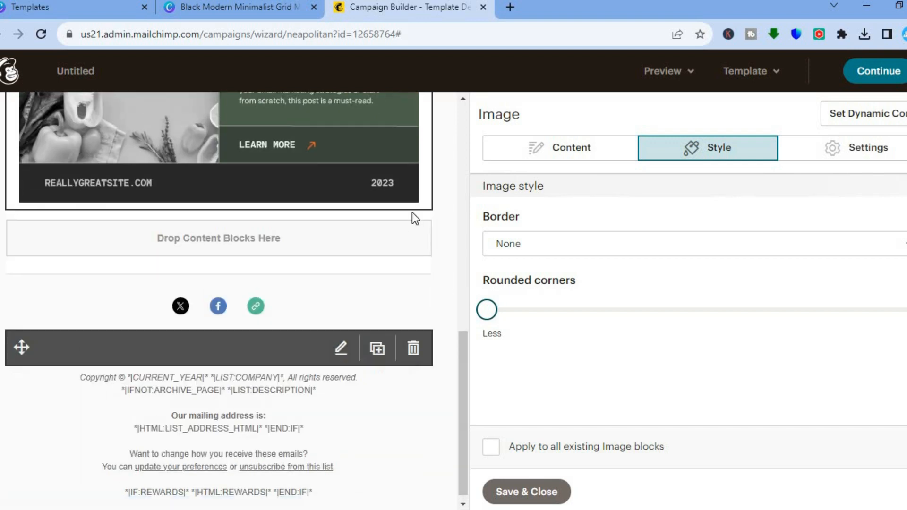
pyautogui.moveTo(414, 300)
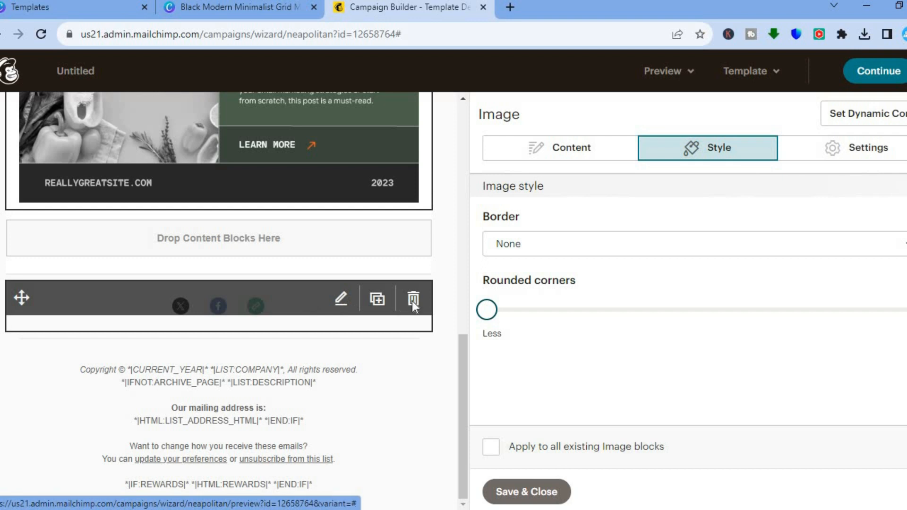
pyautogui.click(413, 300)
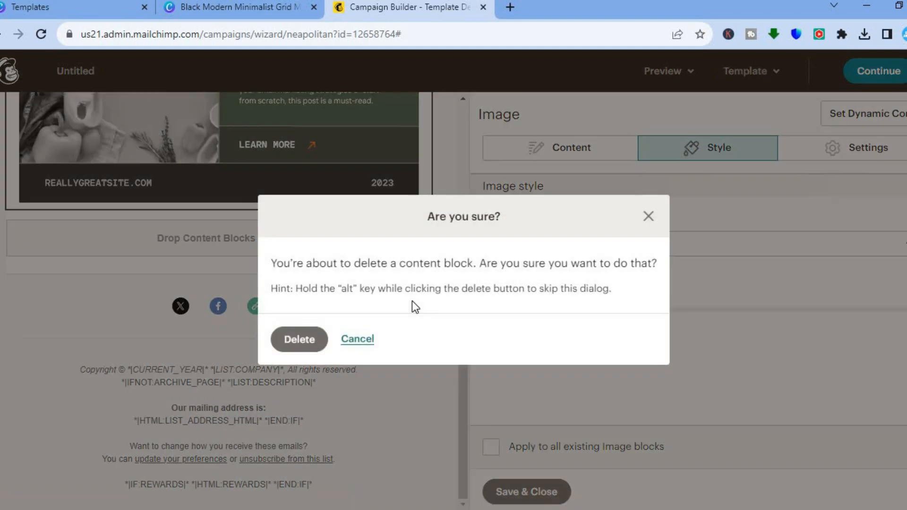
pyautogui.click(299, 337)
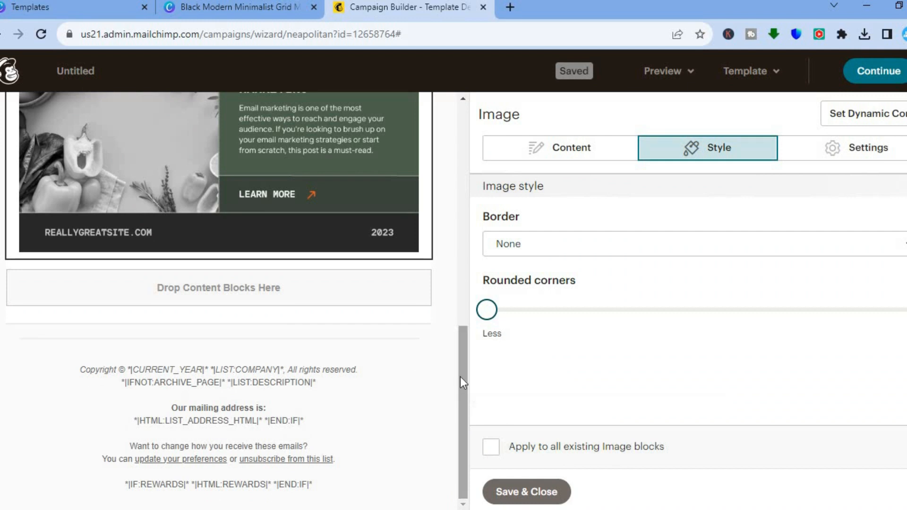
# Step: Preview the email in its desktop and mobile versions, and return to the builder
pyautogui.moveTo(460, 376); pyautogui.dragTo(462, 143)
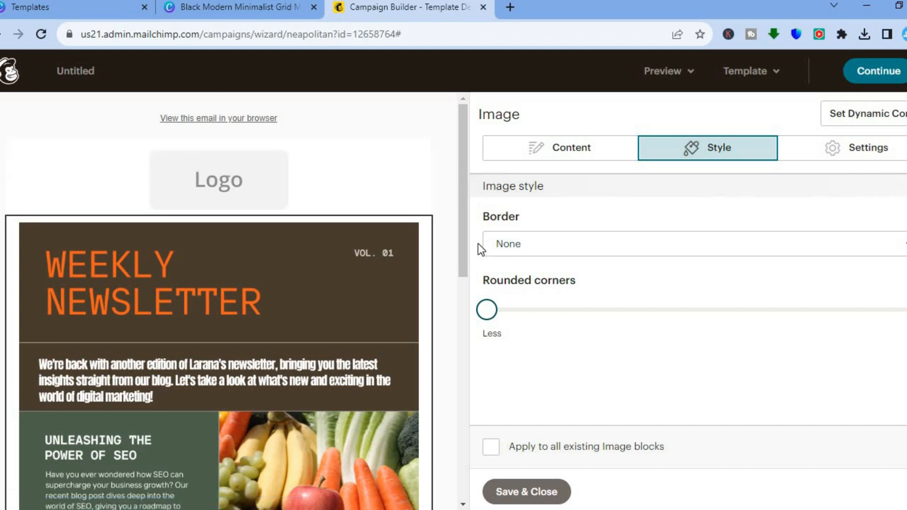
pyautogui.click(679, 76)
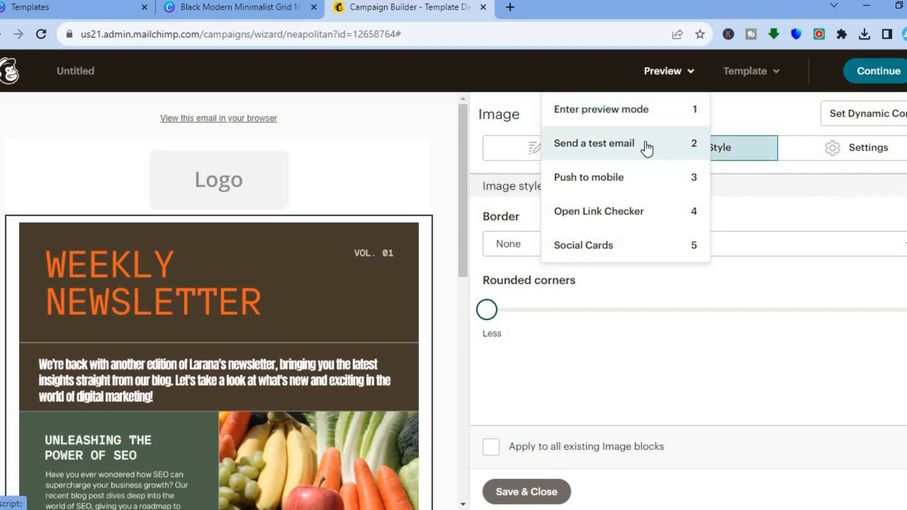
pyautogui.click(617, 114)
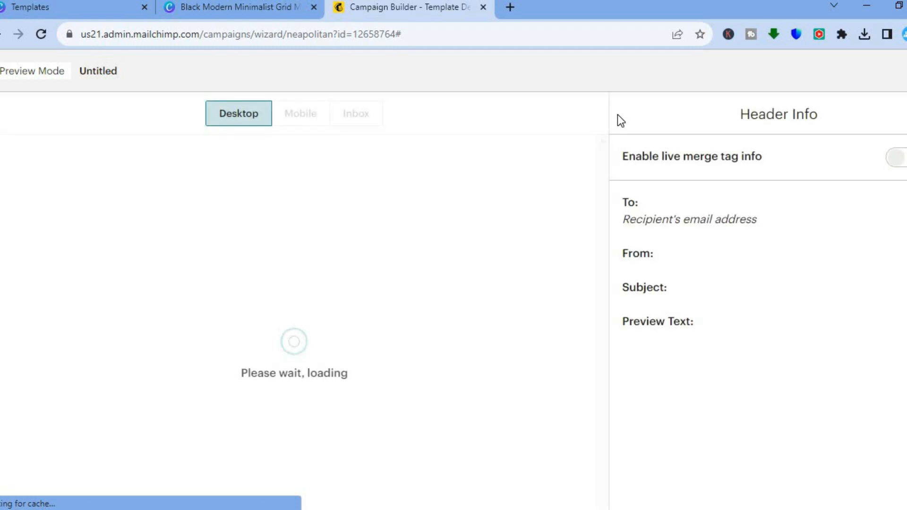
pyautogui.moveTo(589, 191)
pyautogui.mouseDown()
pyautogui.moveTo(593, 360)
pyautogui.moveTo(605, 182)
pyautogui.mouseUp()
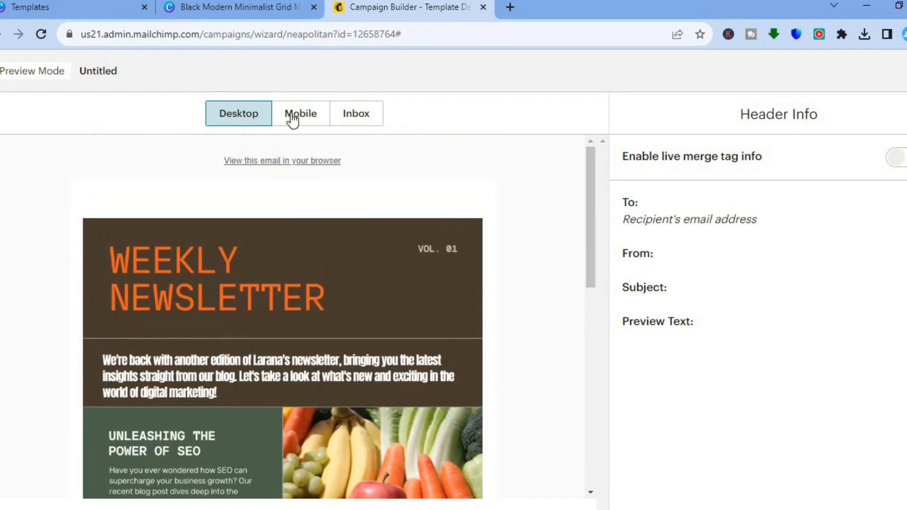
pyautogui.click(292, 118)
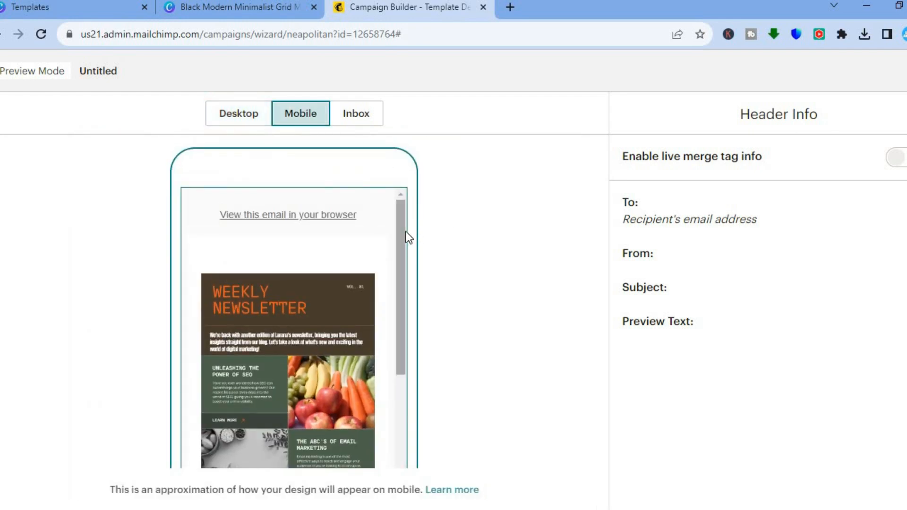
pyautogui.moveTo(395, 280); pyautogui.dragTo(410, 197)
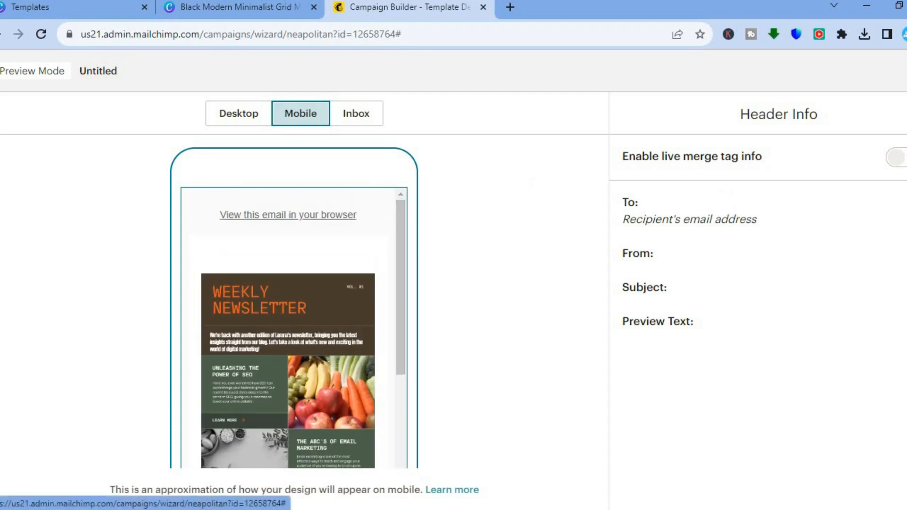
pyautogui.click(904, 71)
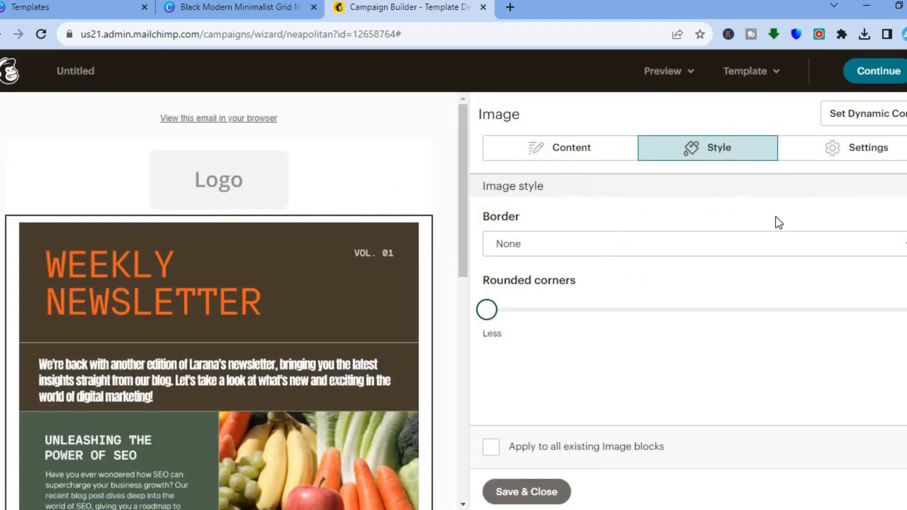
# Step: Continue to the campaign's setup checklist without making the Classic Builder the default editor, and dismiss the send time tip
pyautogui.click(867, 73)
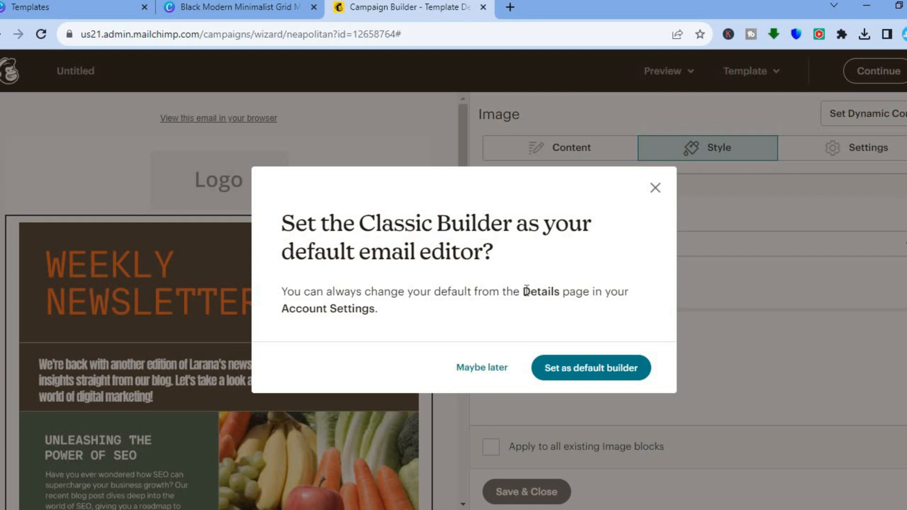
pyautogui.click(481, 368)
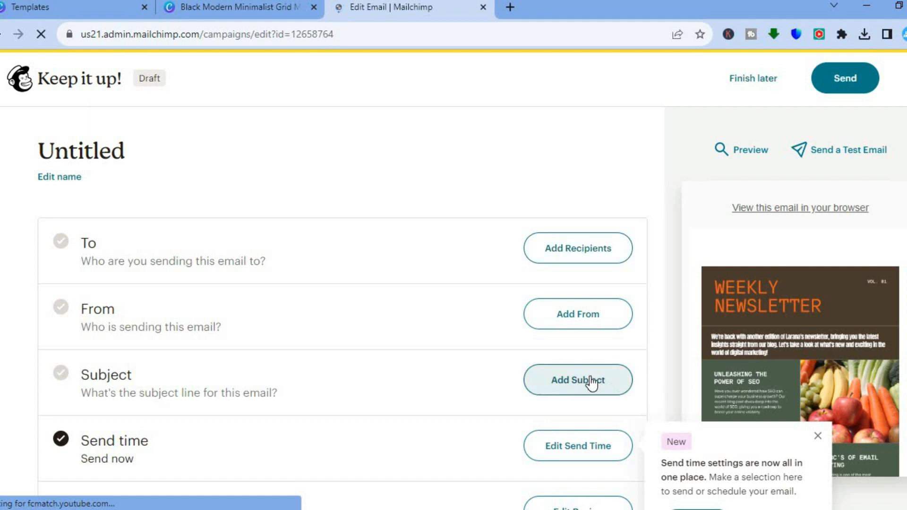
pyautogui.scroll(-10, 330, 307)
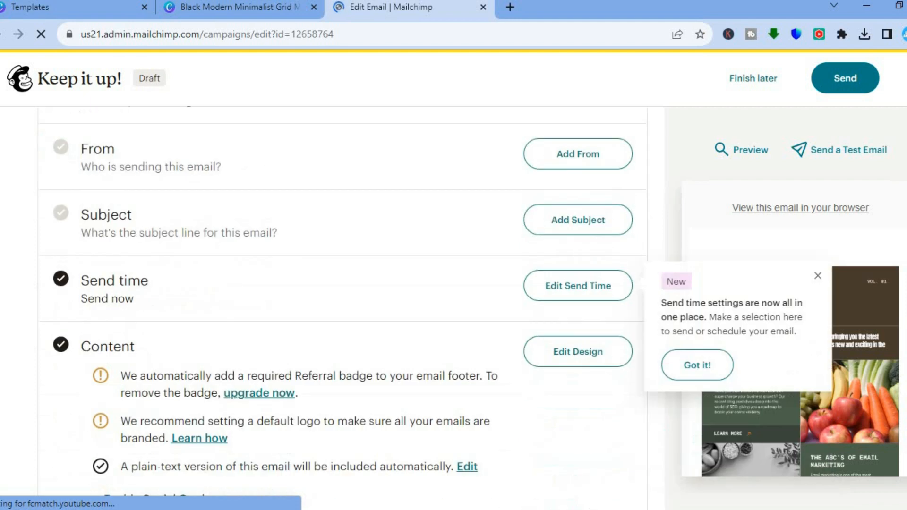
pyautogui.scroll(10, 330, 307)
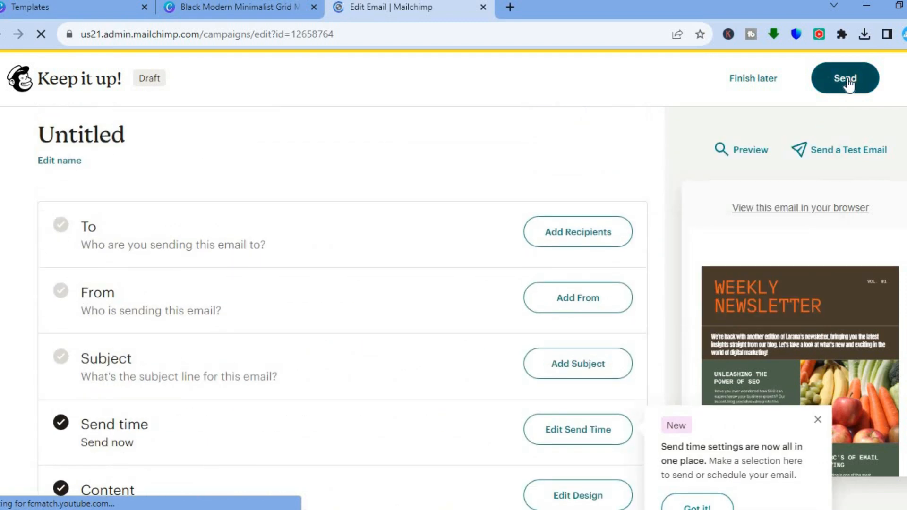
pyautogui.click(817, 420)
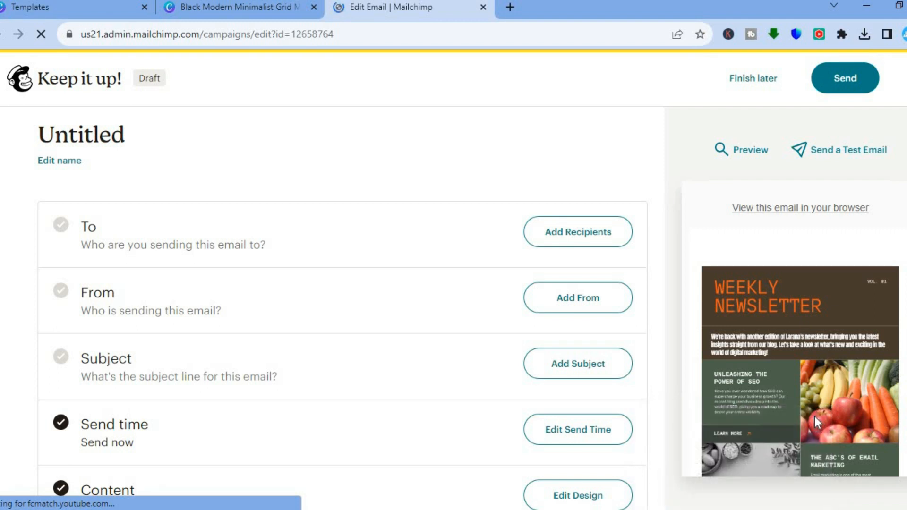